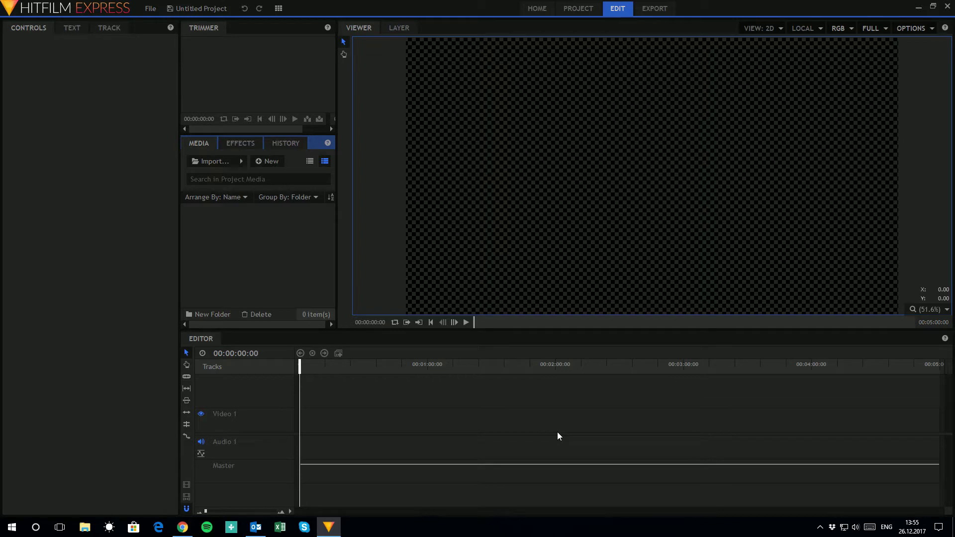
Create a composite shot named 'main' with a duration of 00:00:10:00.
left_click(267, 161)
left_click(273, 173)
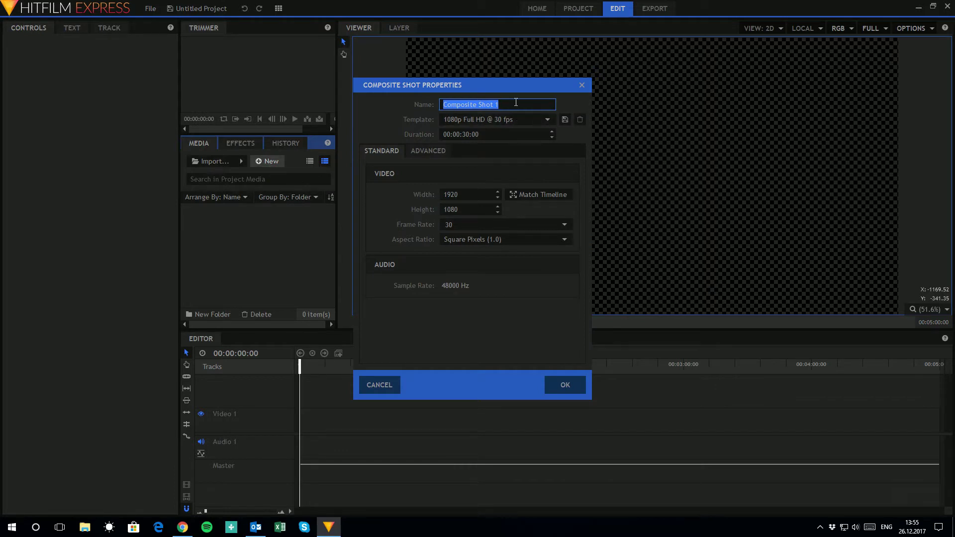
type("main")
left_click(465, 134)
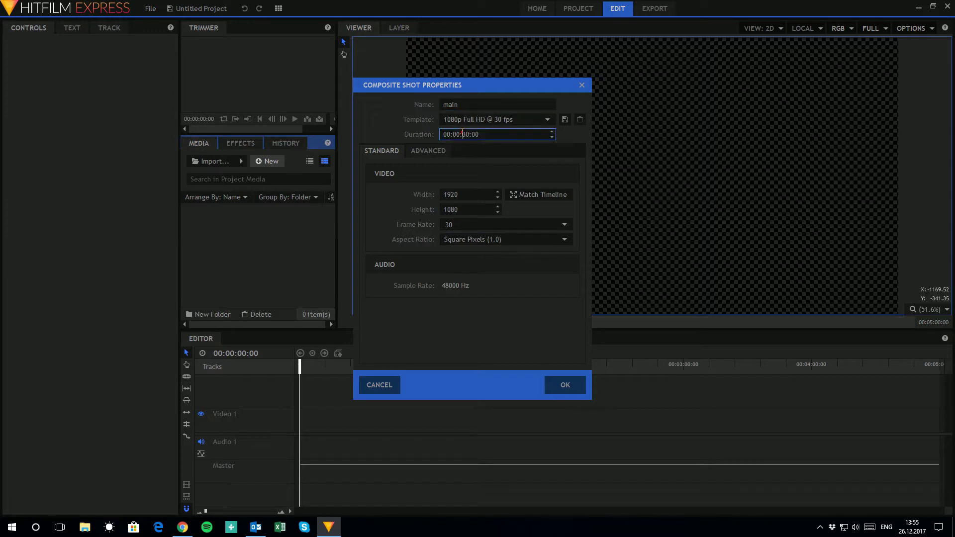
type("10")
left_click(565, 384)
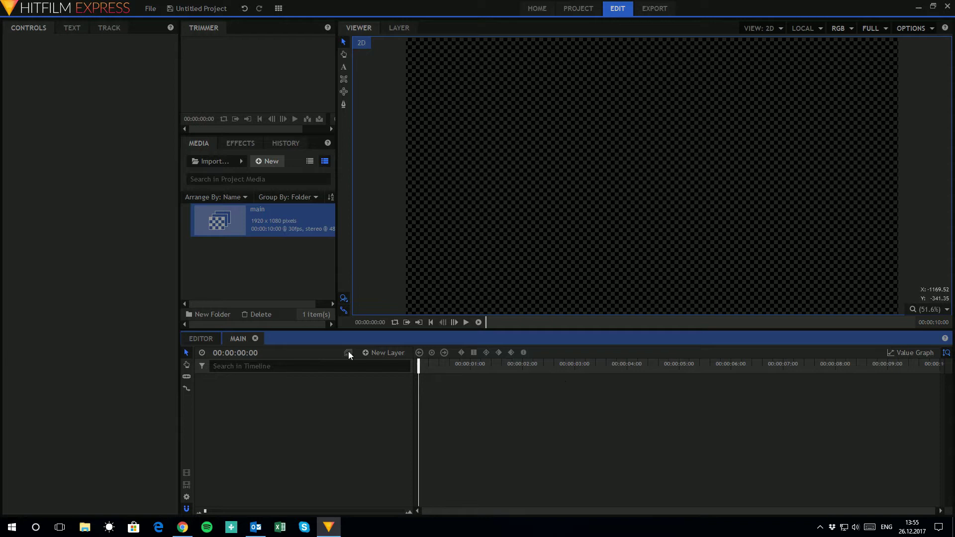
Add a white plane layer named 'bg' to the main composite.
left_click(381, 352)
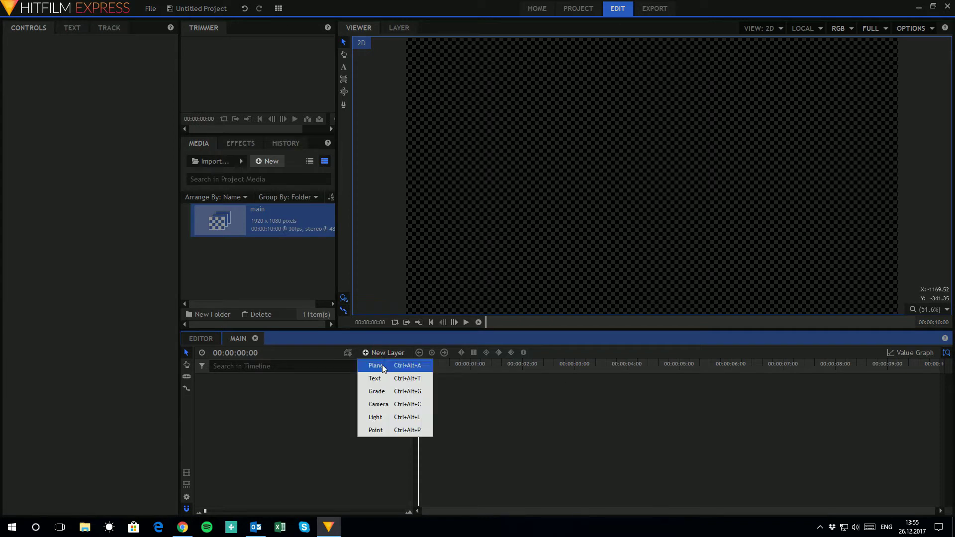
left_click(376, 365)
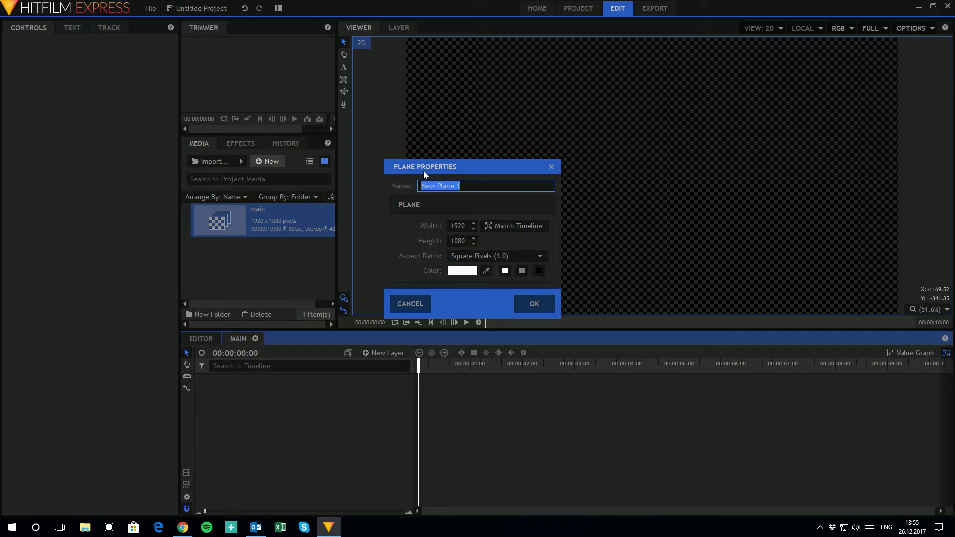
type("bg")
left_click(539, 305)
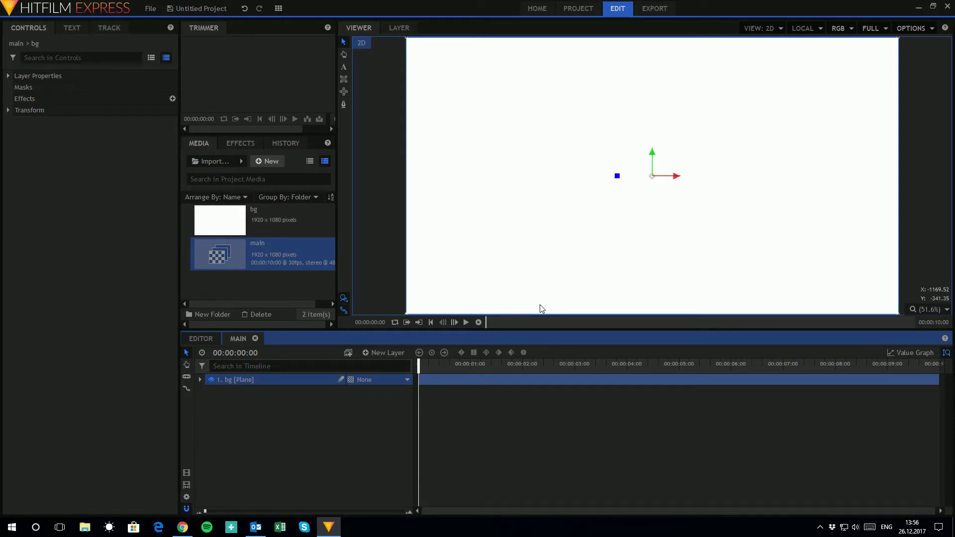
Add a text layer to main and set its text colour to dark red.
left_click(386, 356)
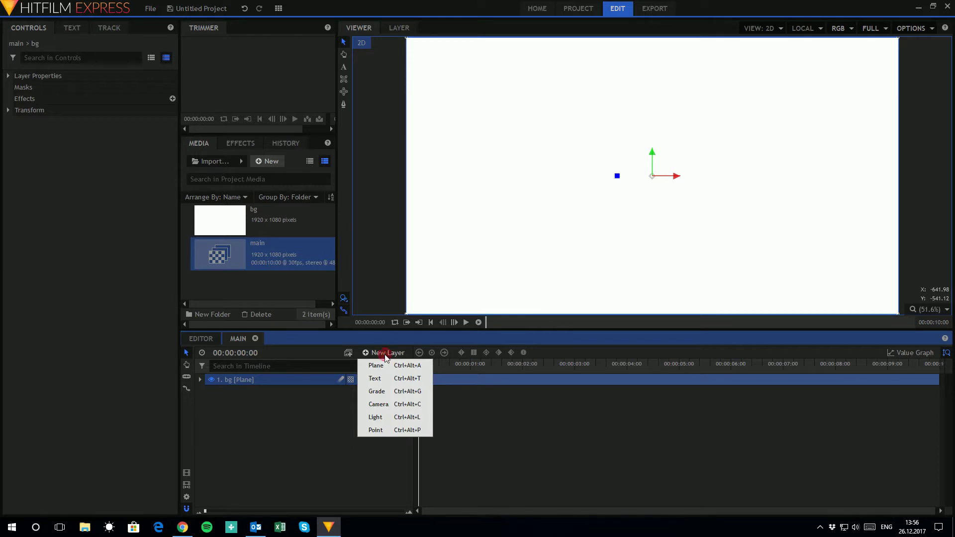
left_click(384, 380)
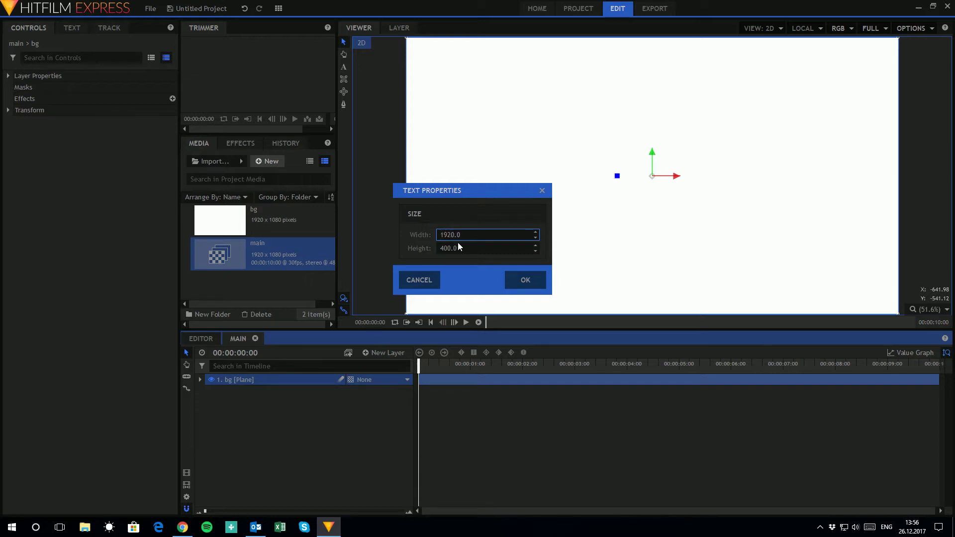
left_click(525, 280)
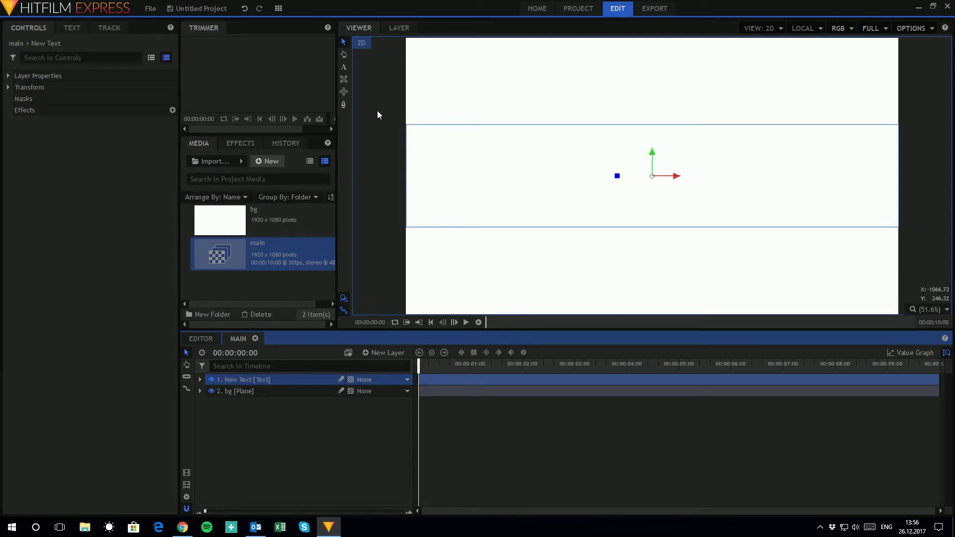
left_click(344, 67)
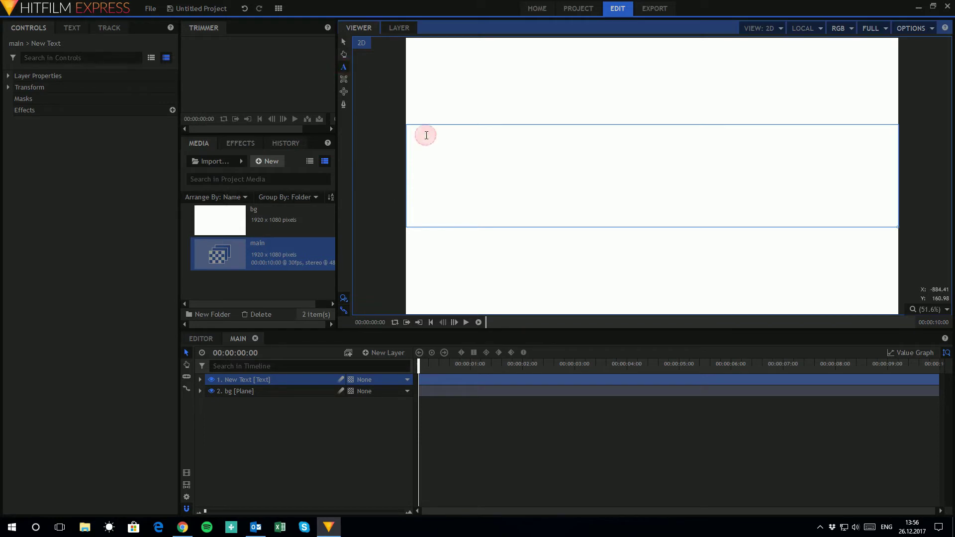
left_click(72, 28)
left_click(36, 113)
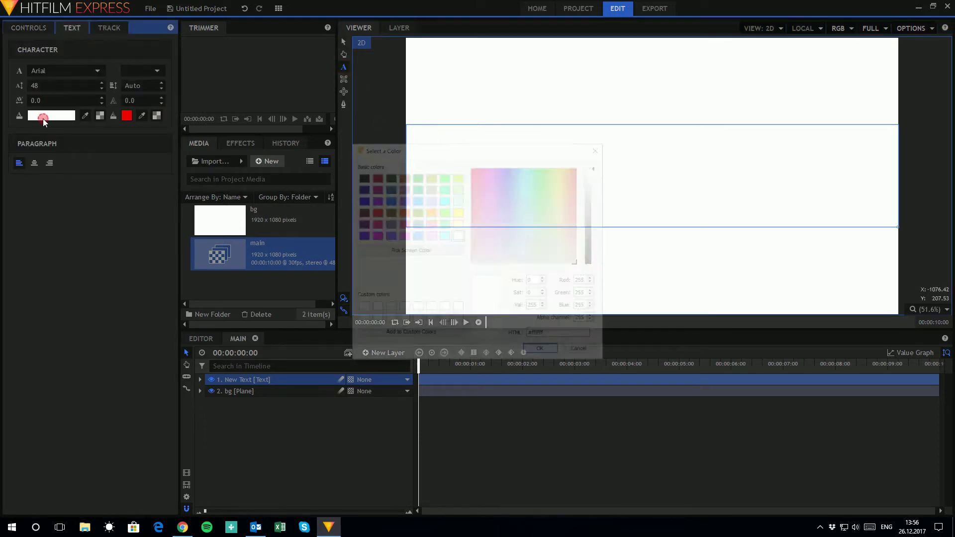
left_click(374, 176)
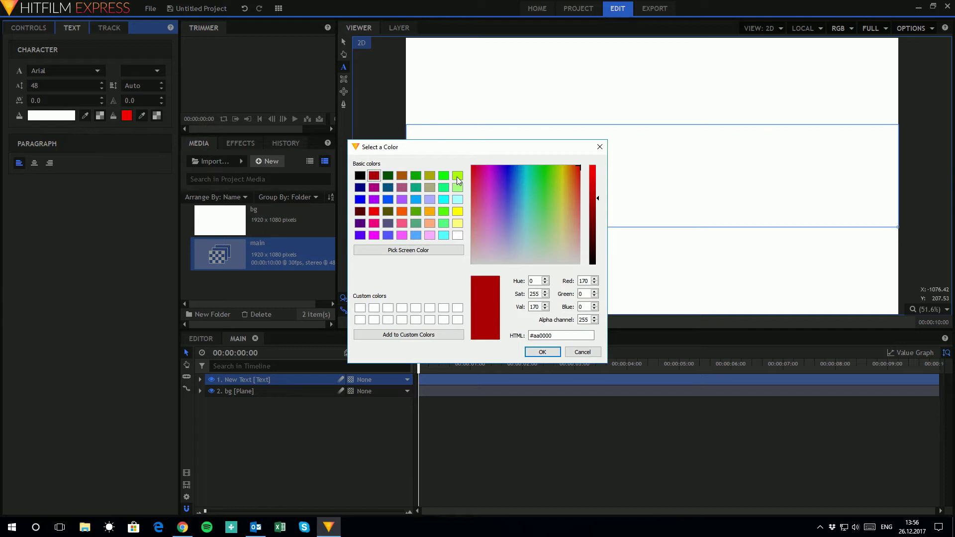
left_click(542, 351)
Type 'Mike shows you how', centre-align it and set the font size to 180.
left_click(473, 171)
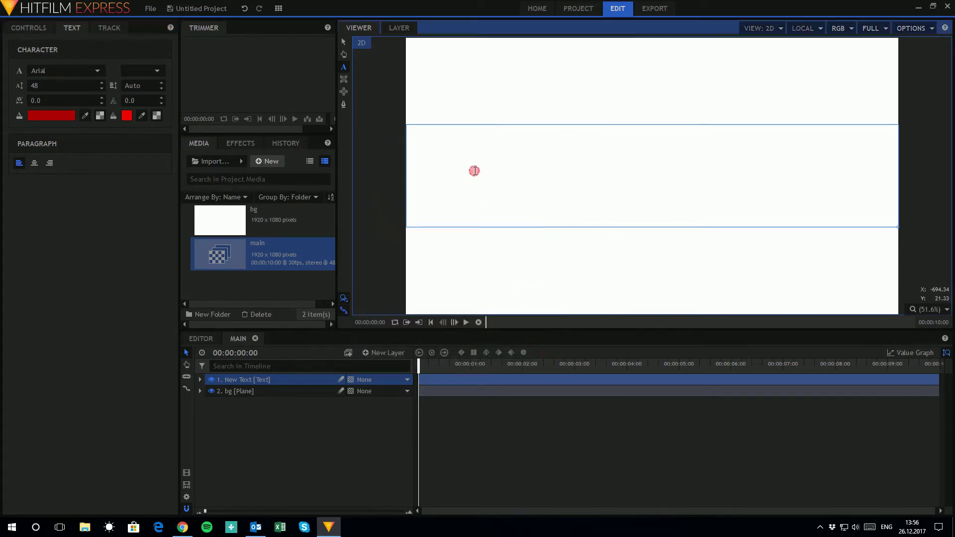
type("Mike shows you")
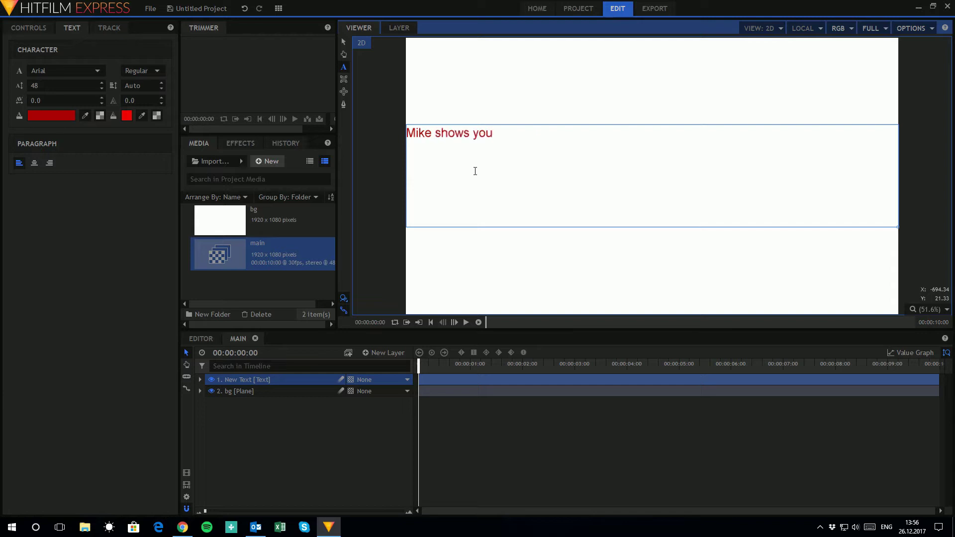
type(" how!")
key("ctrl+a")
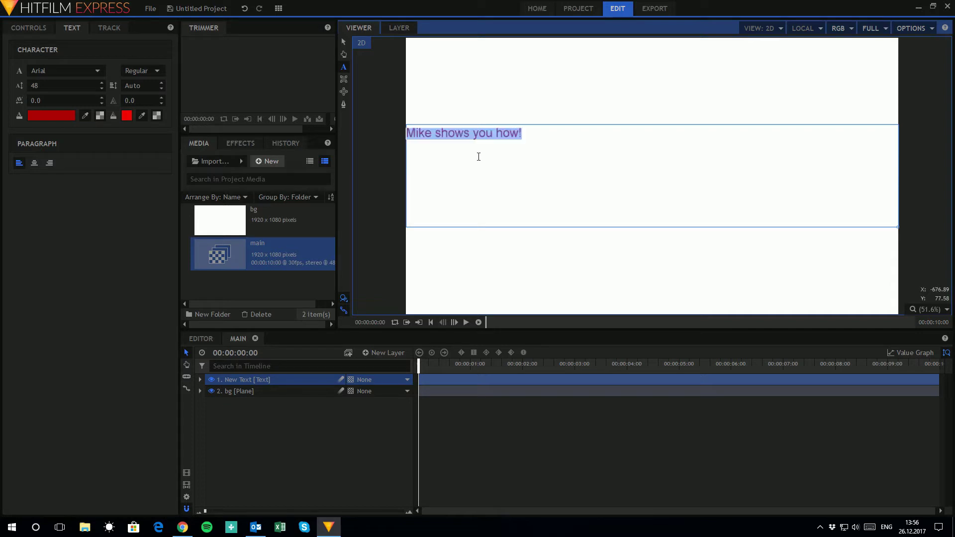
left_click(35, 163)
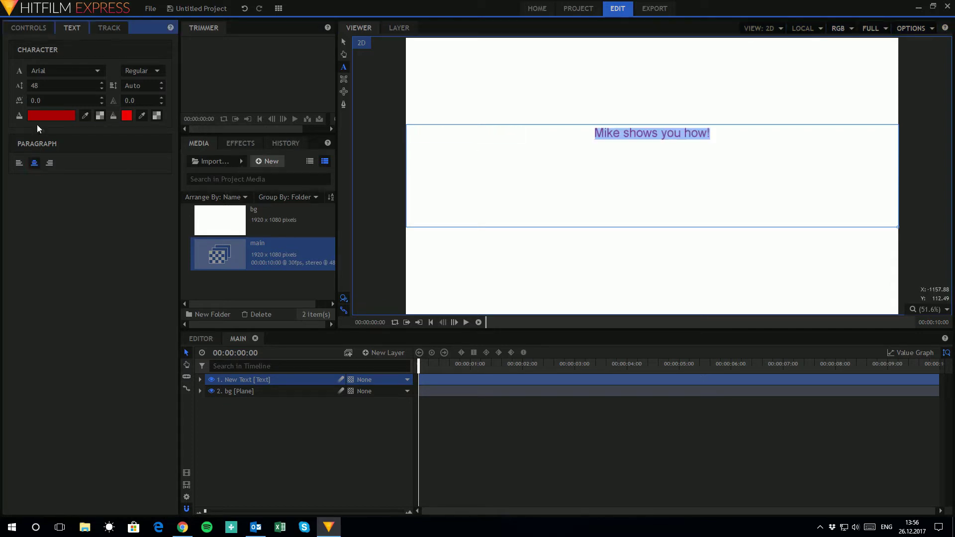
double_click(35, 87)
type("180")
key("Return")
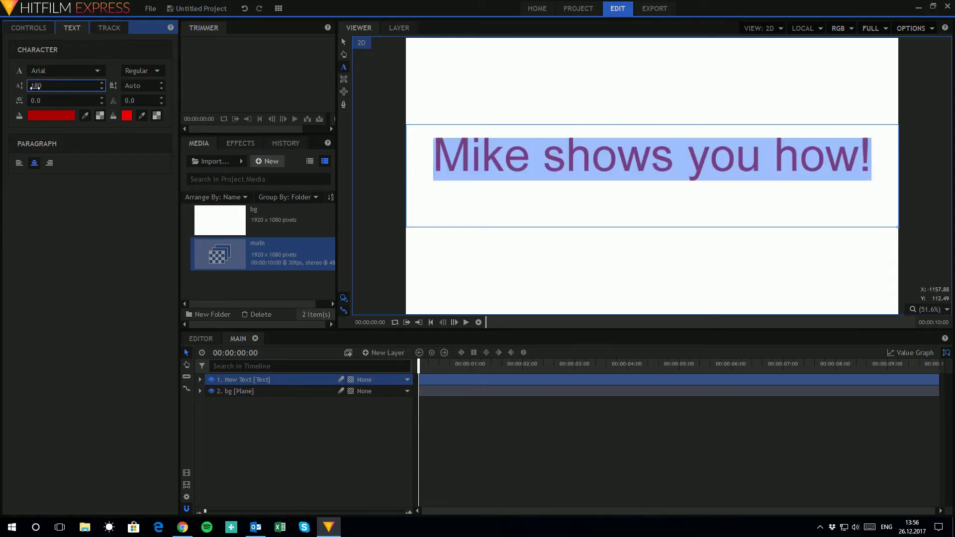
Create a 10-second composite shot named 'glass' sized 800 x 800.
left_click(344, 41)
left_click(438, 249)
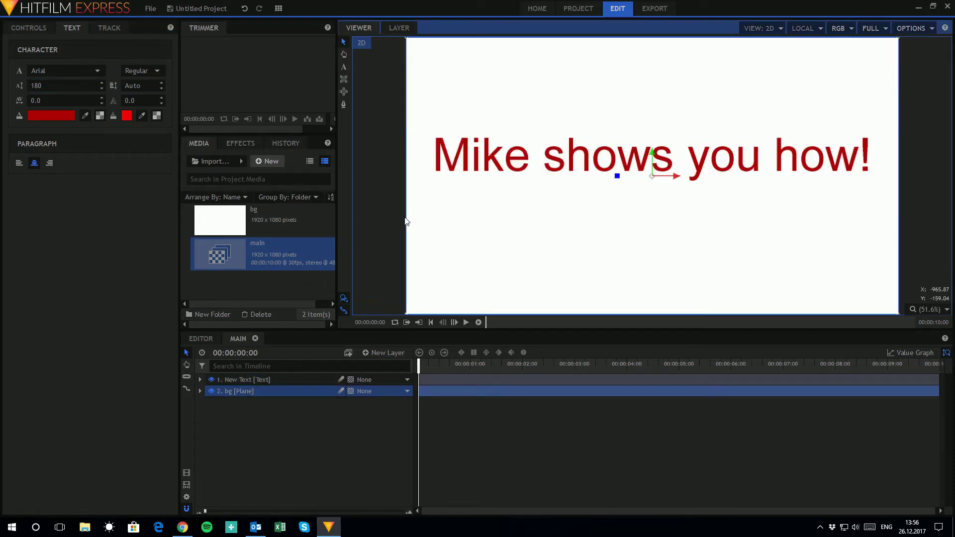
left_click(276, 160)
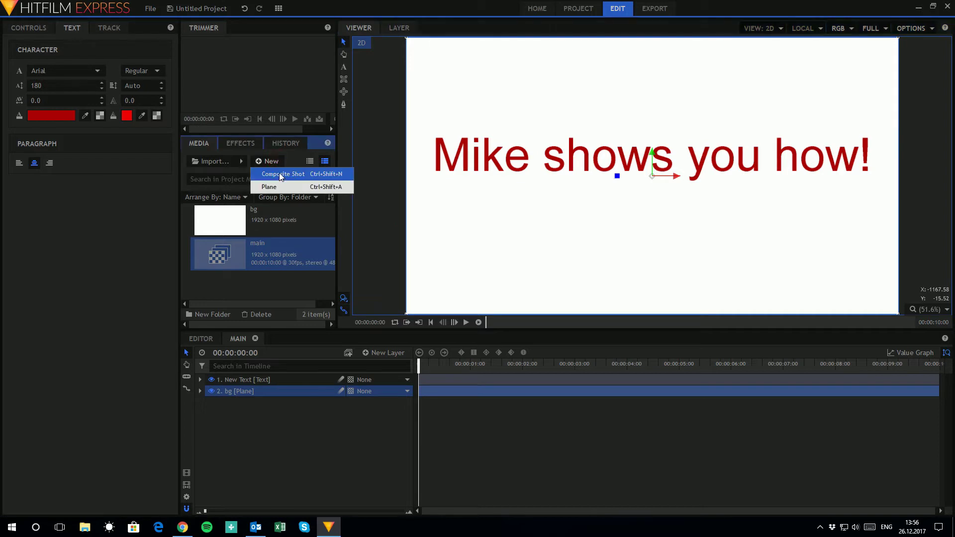
left_click(279, 174)
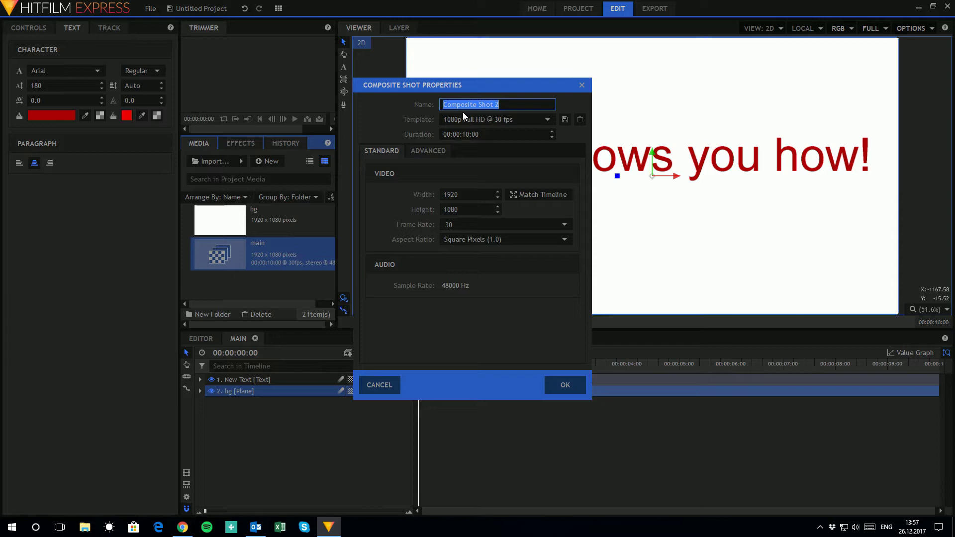
type("glass")
left_click(449, 194)
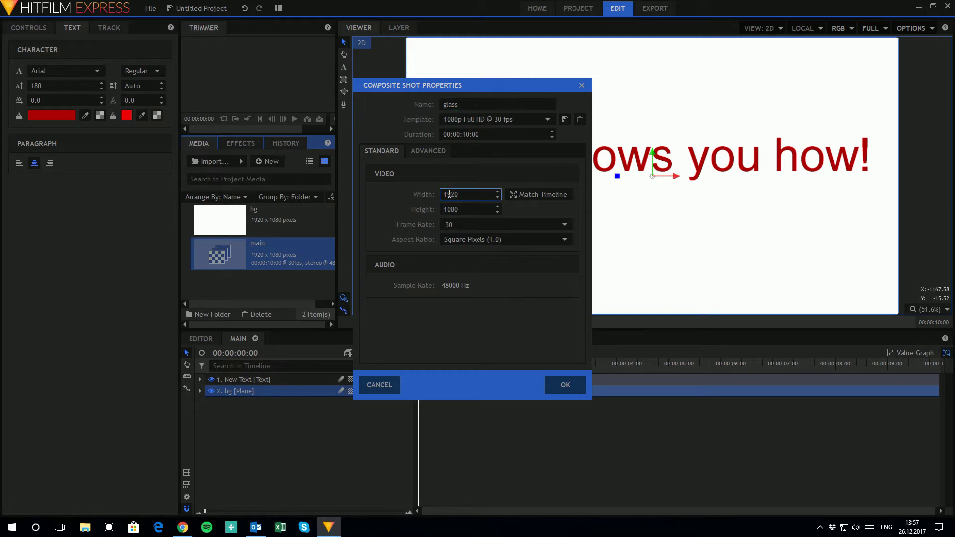
double_click(449, 194)
type("800")
double_click(450, 213)
type("800")
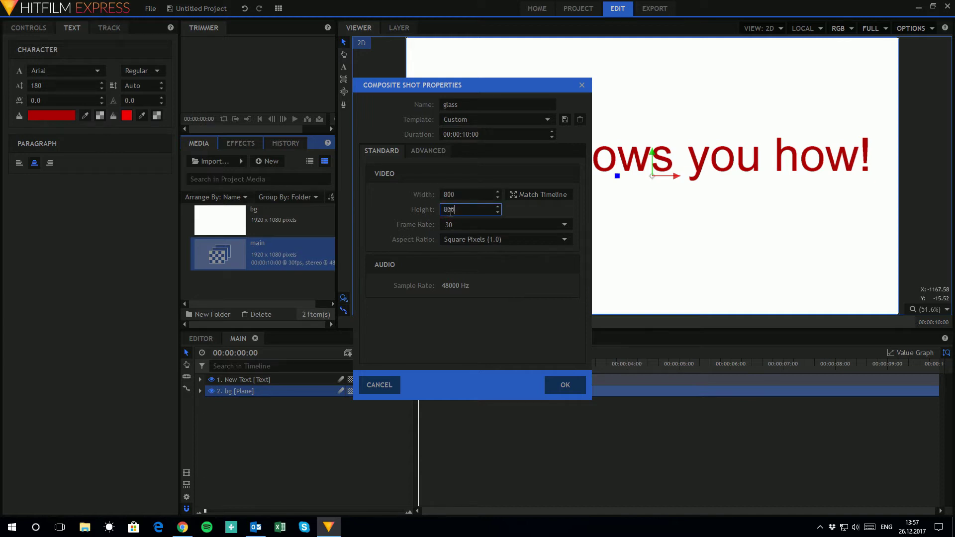
left_click(564, 385)
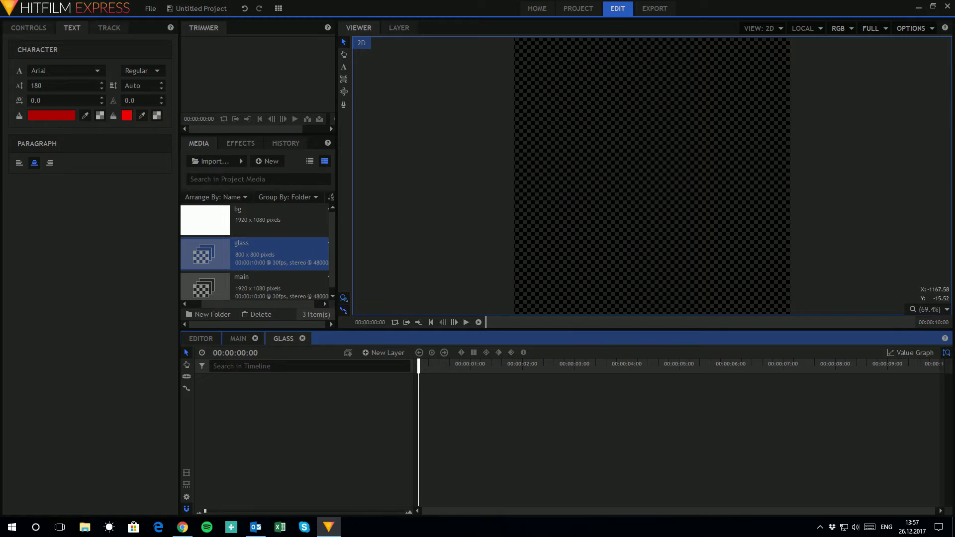
Import magnifying-glass-2.png, place it in the glass composite, then return to main.
left_click_drag(337, 139, 387, 196)
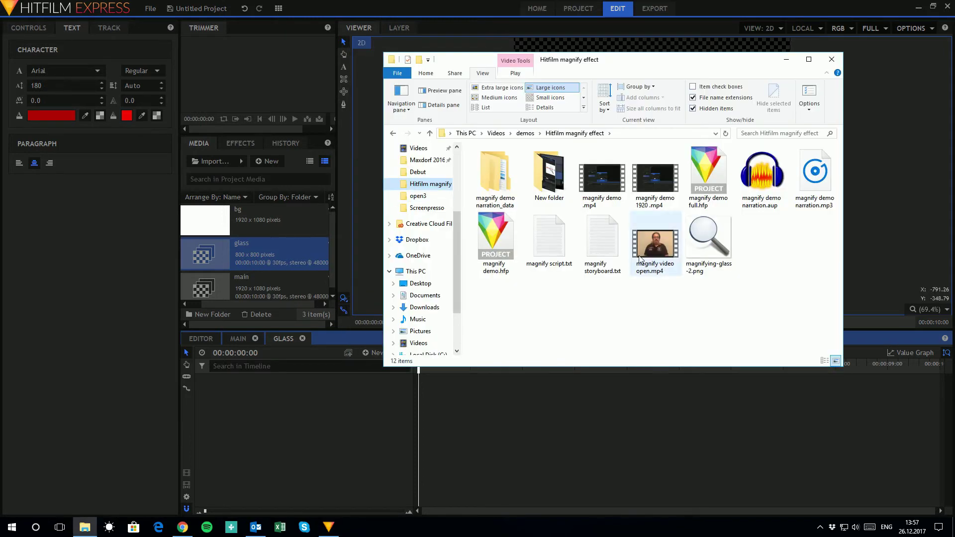
left_click_drag(706, 239, 307, 256)
left_click(785, 59)
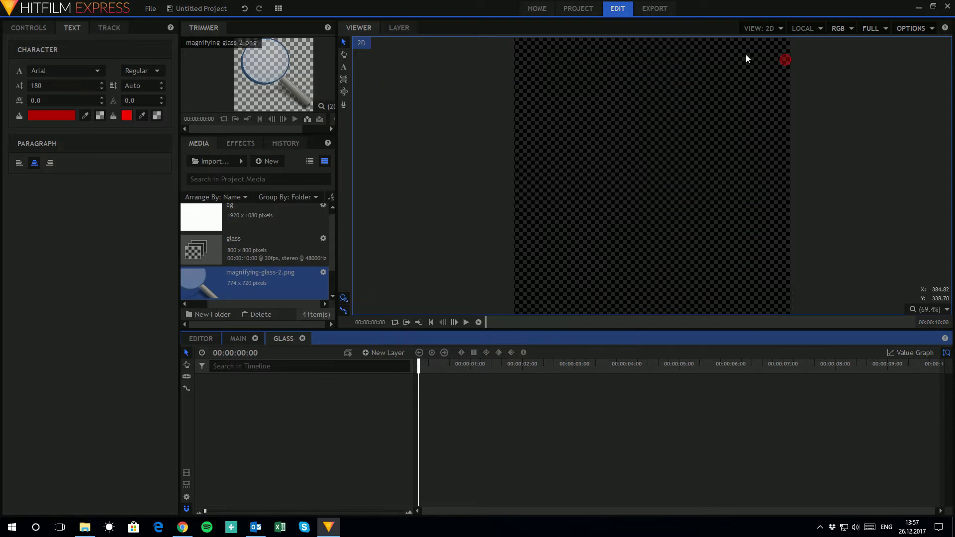
left_click_drag(268, 279, 420, 379)
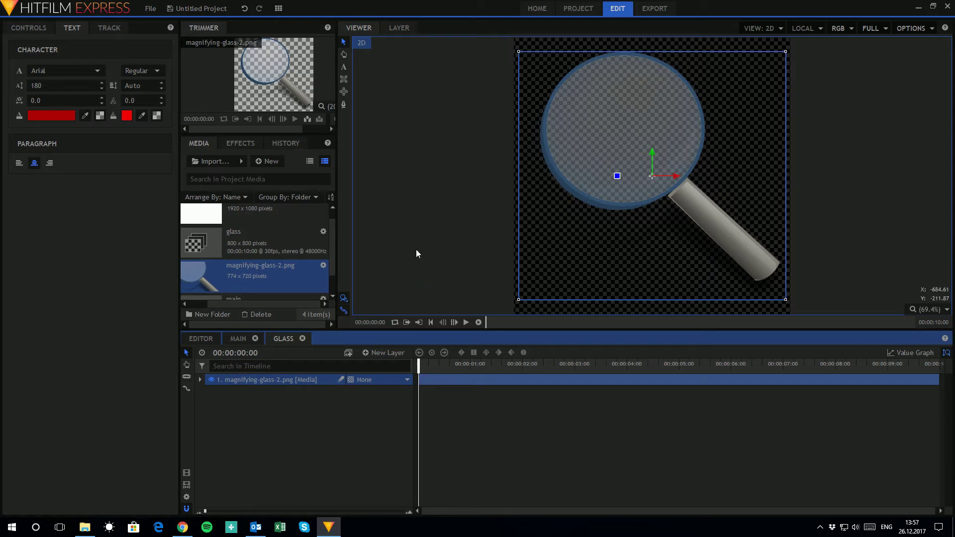
left_click(238, 338)
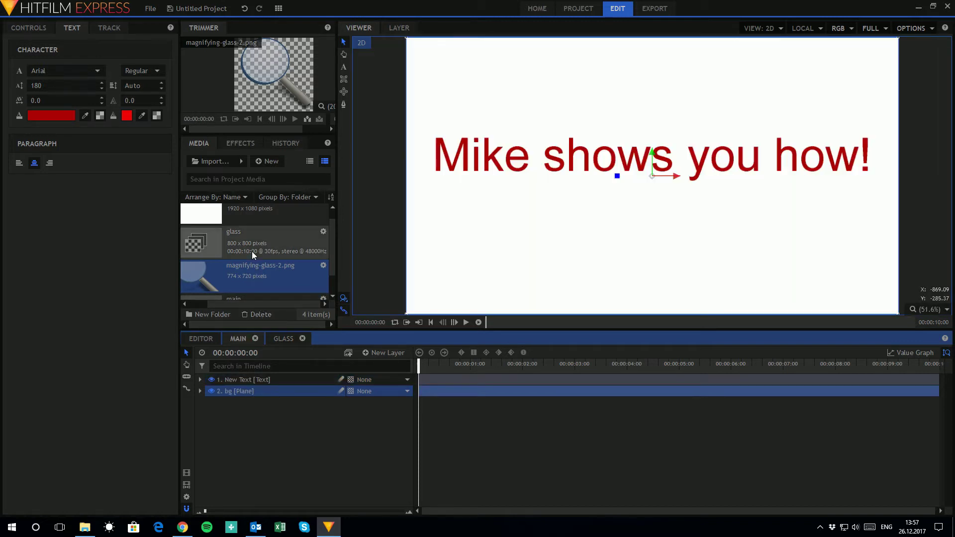
Add the glass composite to main and position the magnifier over 'you'.
left_click_drag(251, 244, 422, 382)
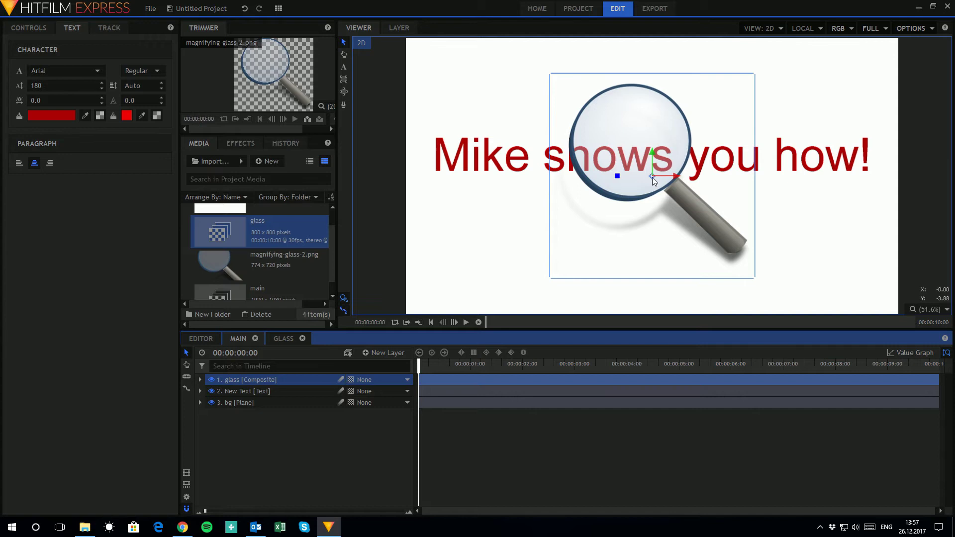
left_click_drag(652, 177, 715, 195)
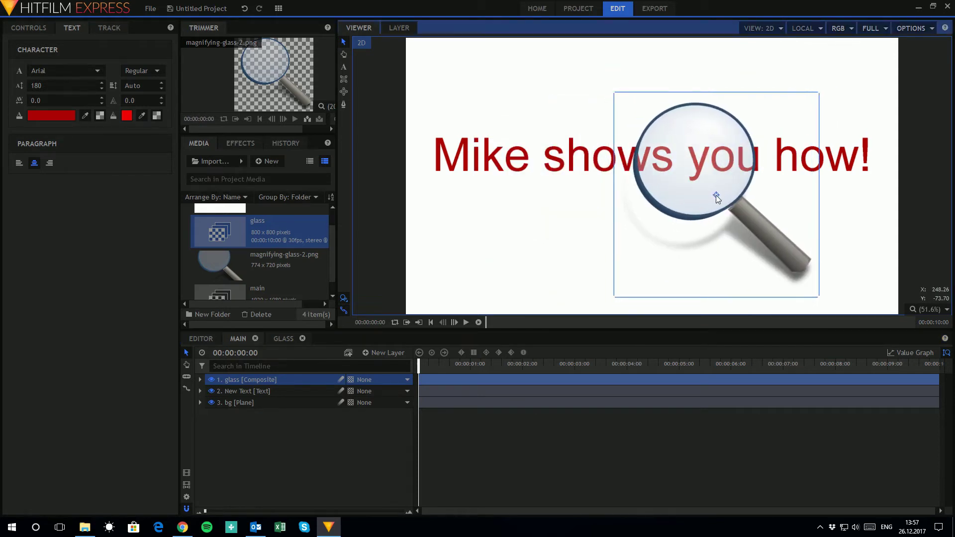
left_click(571, 211)
left_click(564, 246)
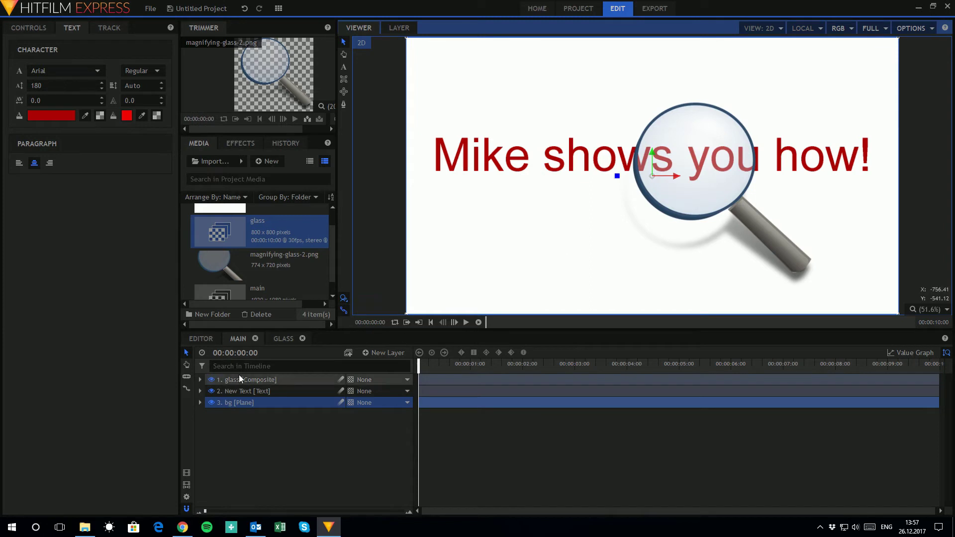
left_click(199, 391)
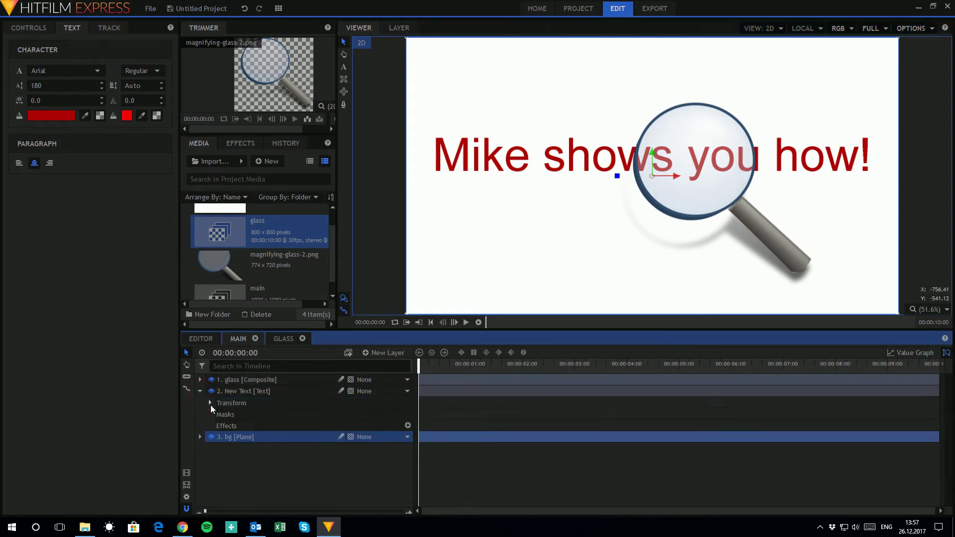
Search effects for 'magni' and apply Distort > Magnify to the text layer.
left_click(269, 392)
left_click(243, 142)
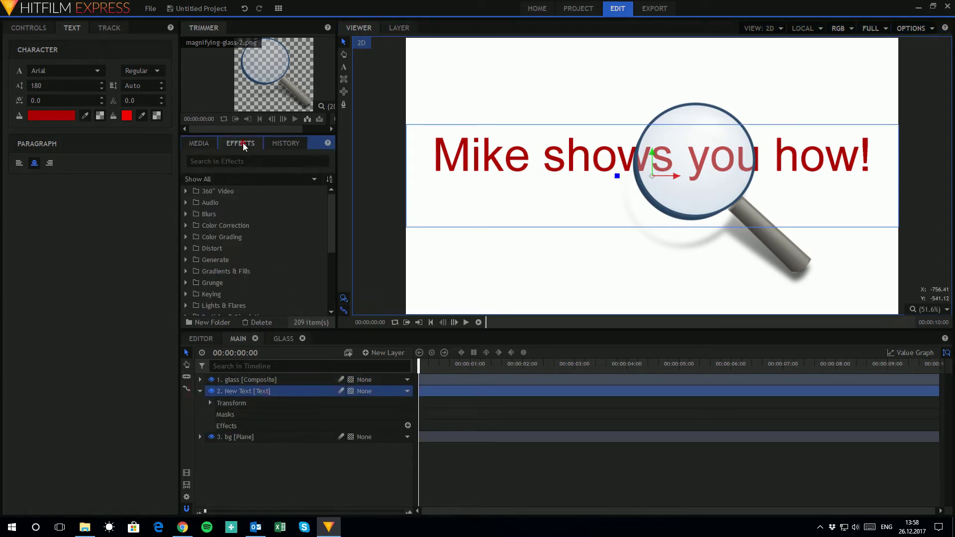
left_click(238, 162)
type("magni")
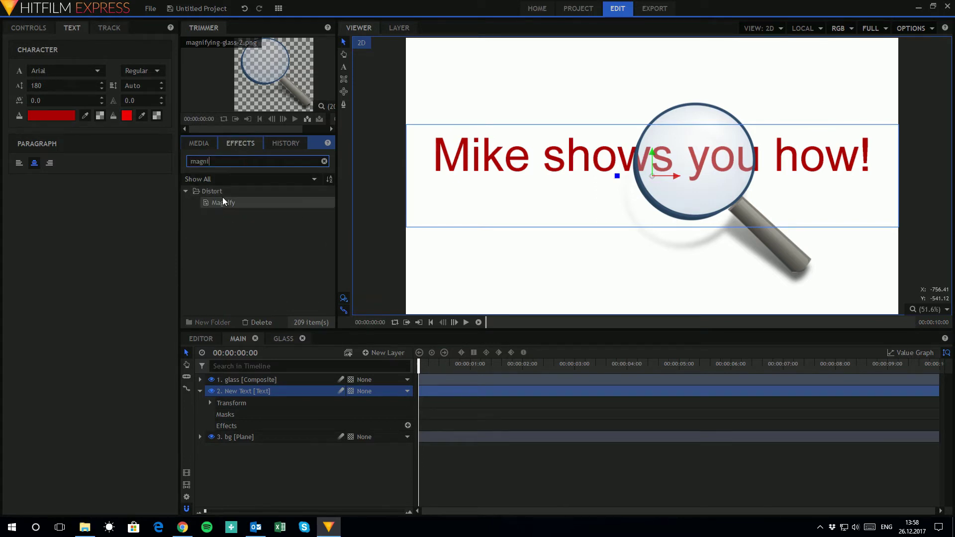
left_click_drag(223, 203, 278, 393)
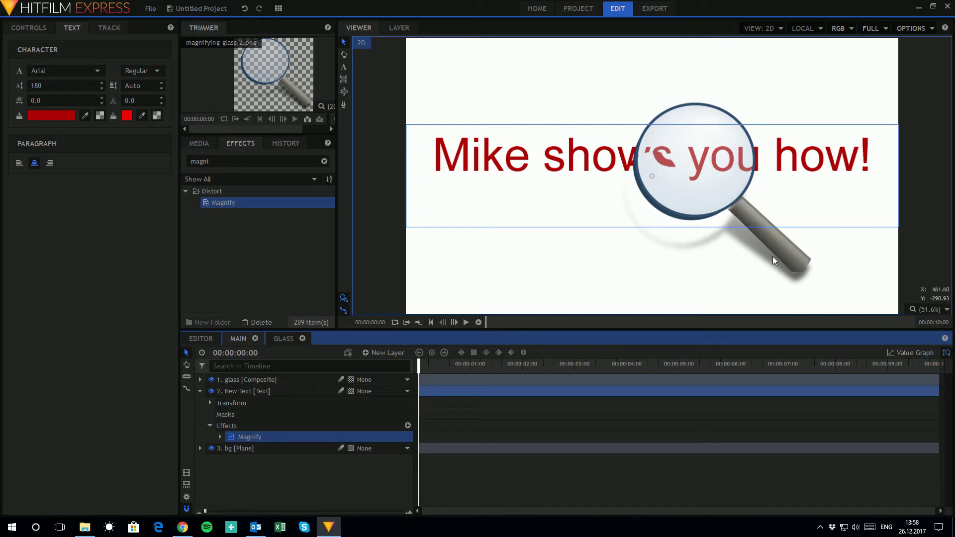
Nudge the magnifying glass layer slightly further right over 'you'.
left_click(785, 267)
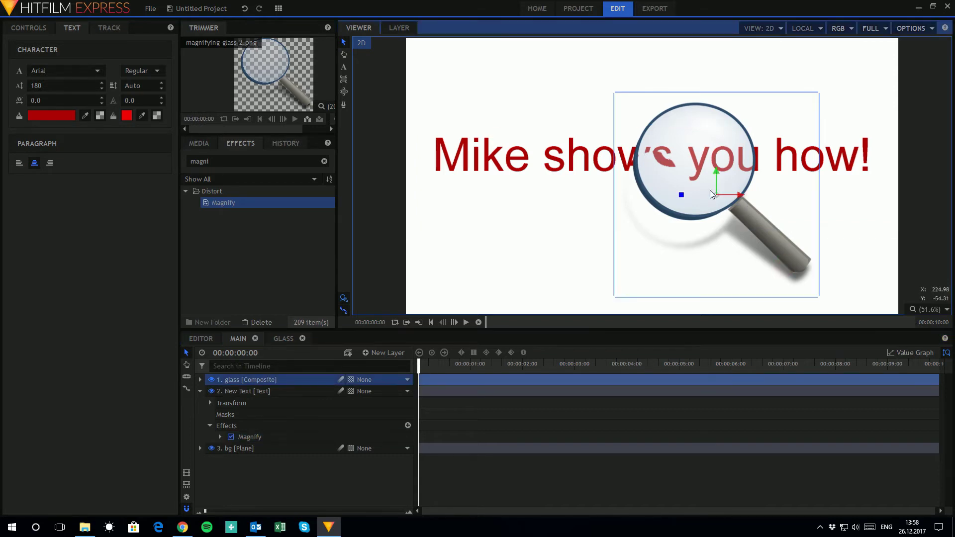
left_click_drag(718, 192, 738, 196)
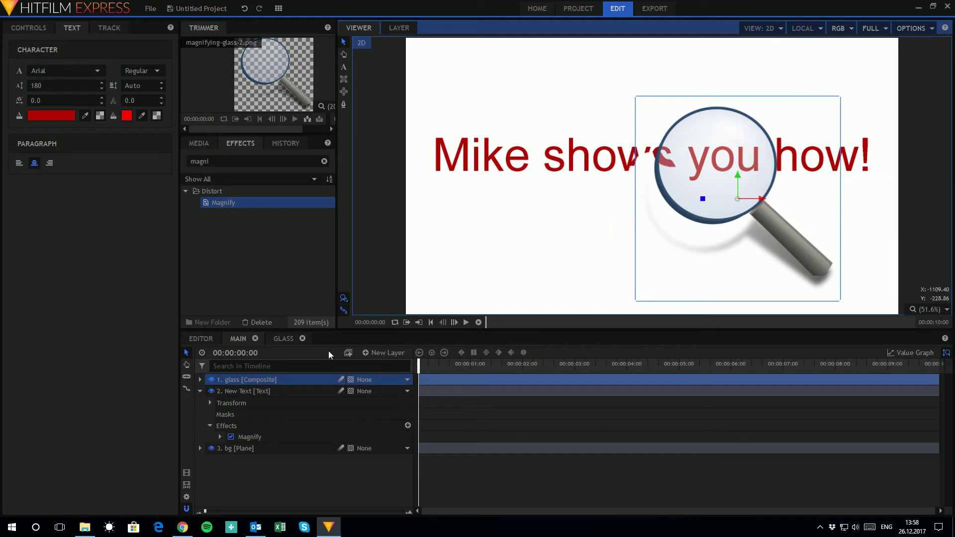
left_click(248, 437)
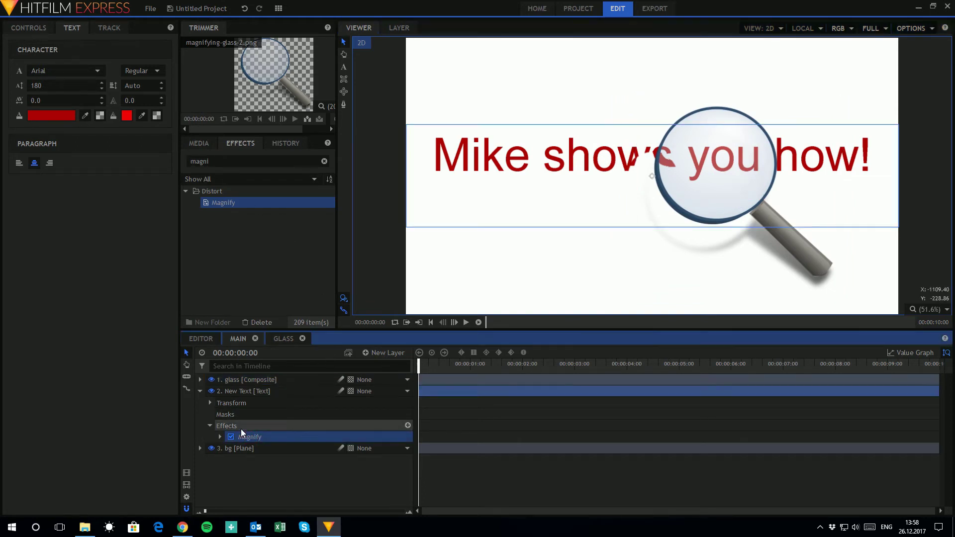
Make the Magnify centre use the glass layer, offset to -89.2, 149.3.
left_click(23, 28)
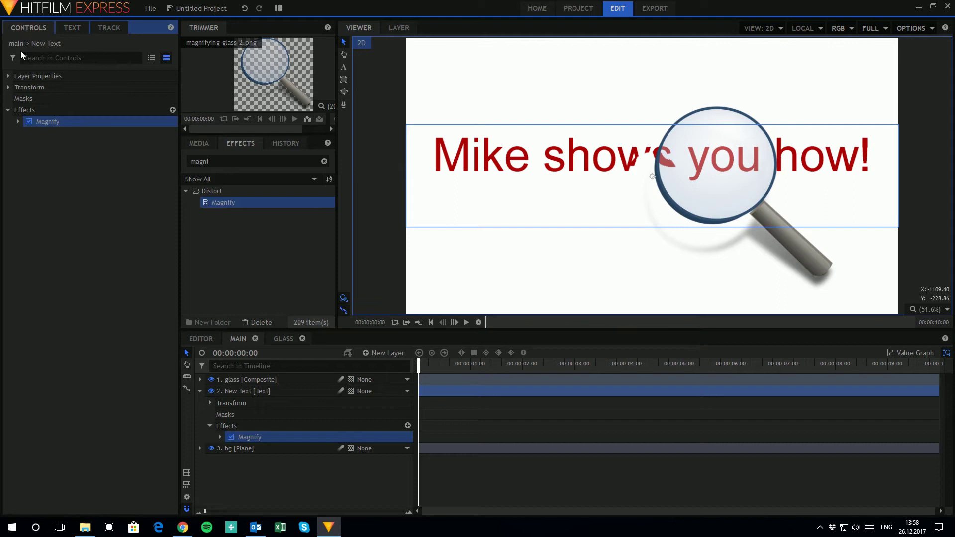
left_click(18, 122)
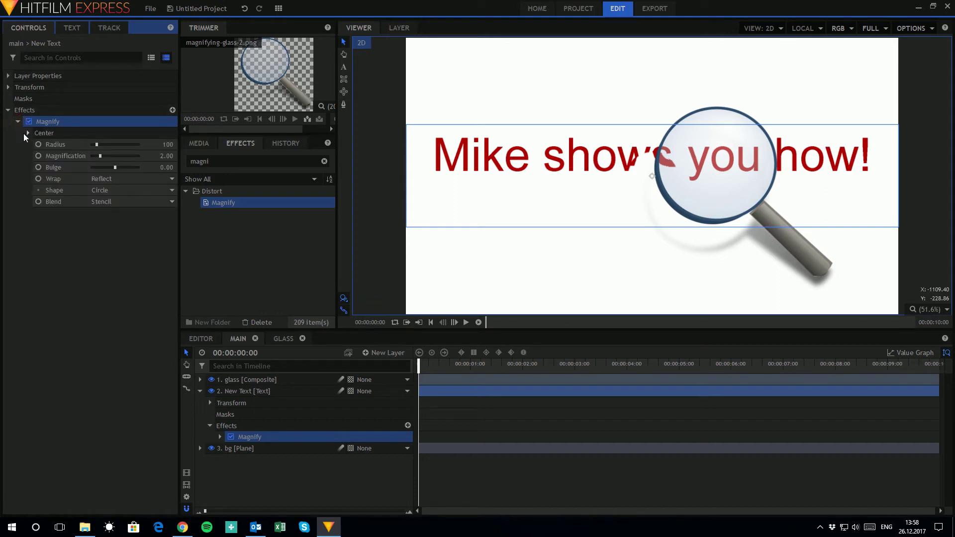
left_click(28, 133)
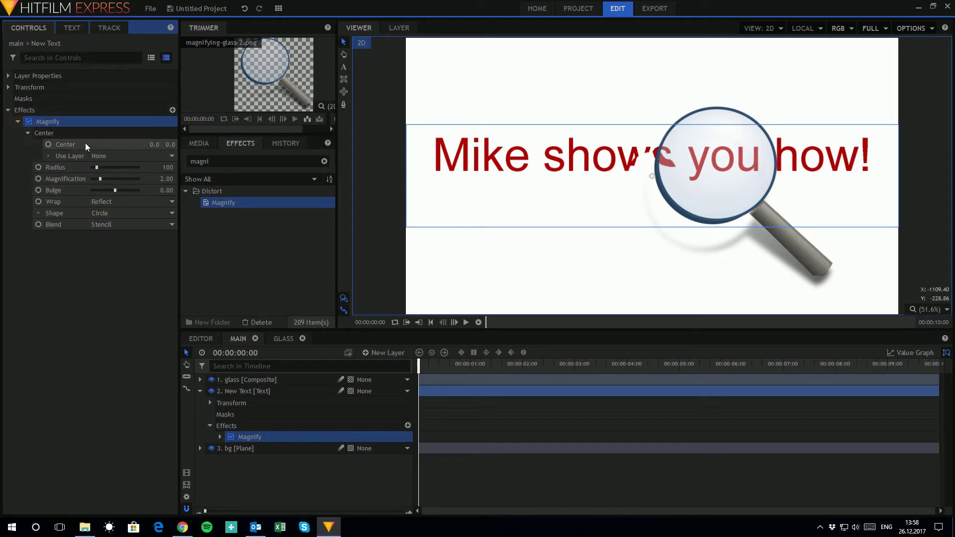
left_click(157, 156)
left_click(138, 180)
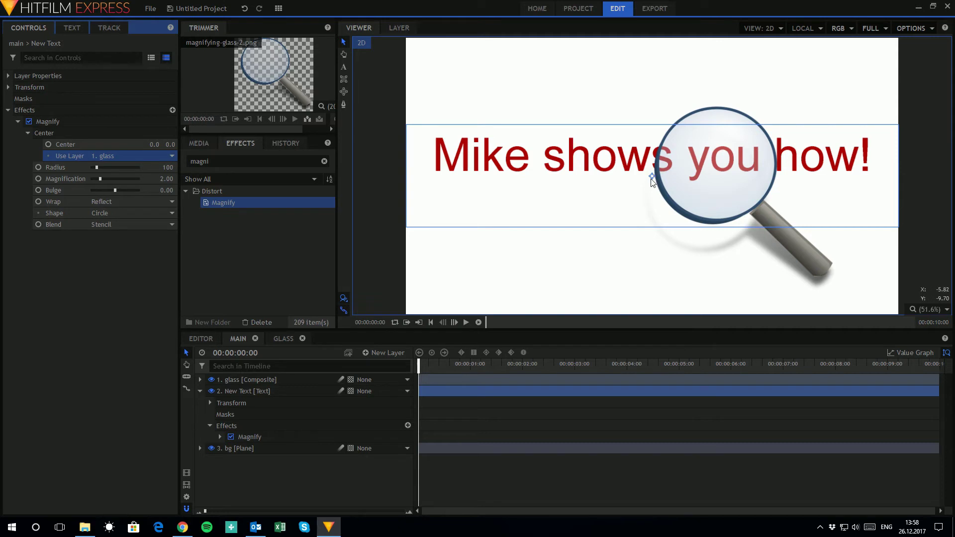
left_click_drag(652, 180, 629, 140)
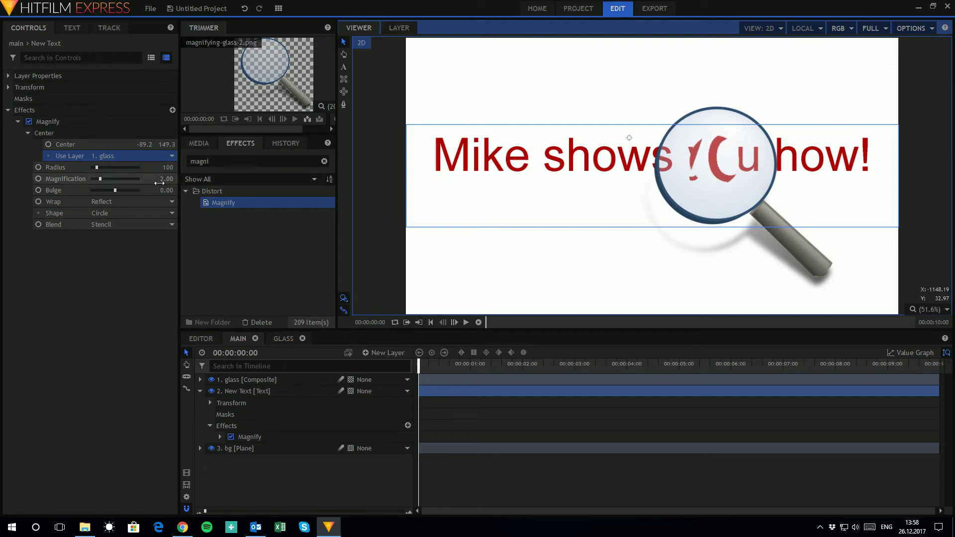
Set the Magnify radius to 210 and move its centre to -100.8, 157.1 inside the lens.
left_click(169, 169)
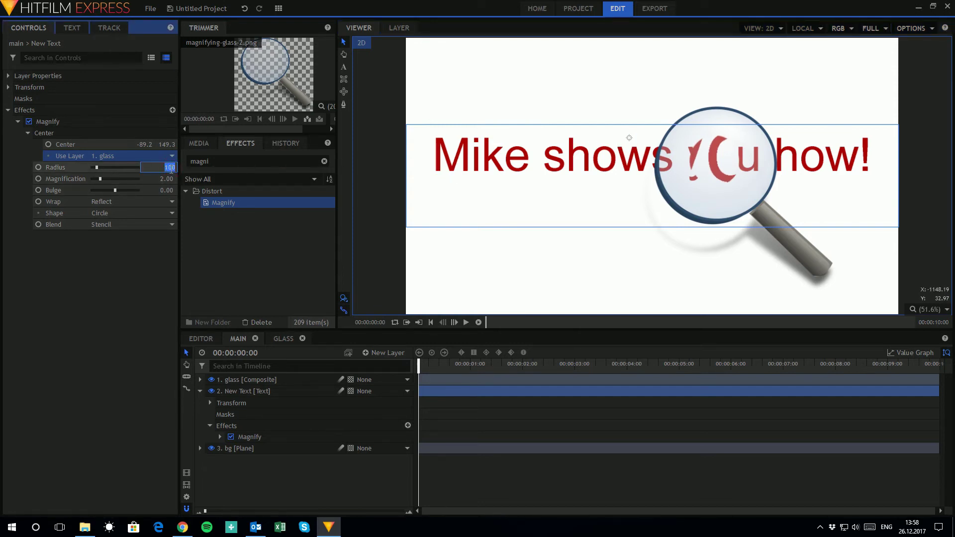
type("200")
key("Return")
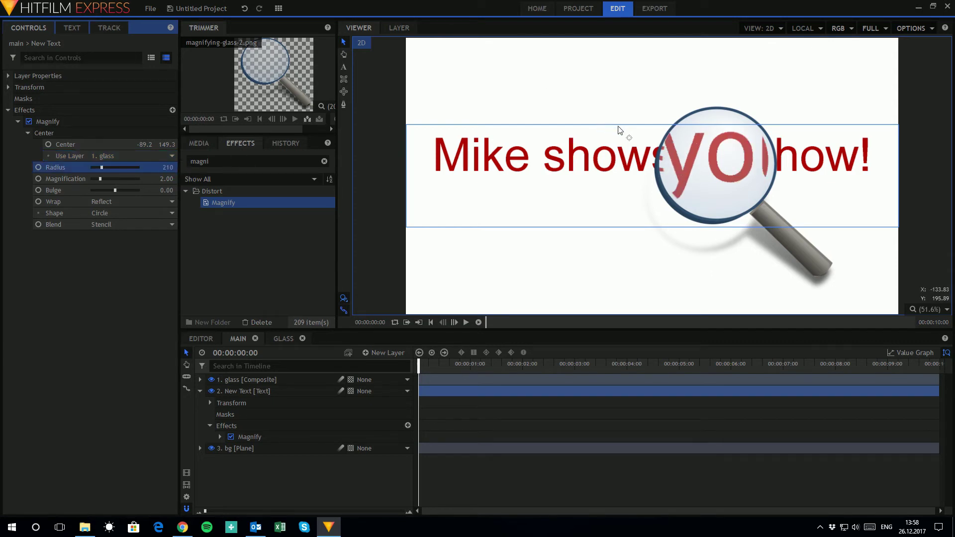
left_click(630, 139)
mouse_move(630, 139)
left_mouse_down()
mouse_move(625, 128)
mouse_move(627, 138)
left_mouse_up()
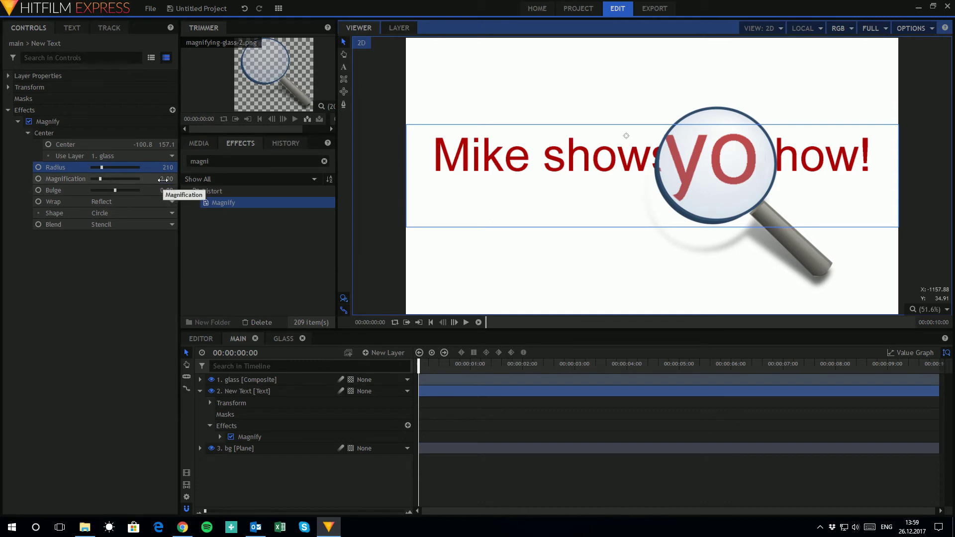
Set Magnify magnification to 1.7 and bulge to 0.5.
mouse_move(162, 180)
left_mouse_down()
mouse_move(182, 180)
mouse_move(119, 180)
mouse_move(149, 179)
left_mouse_up()
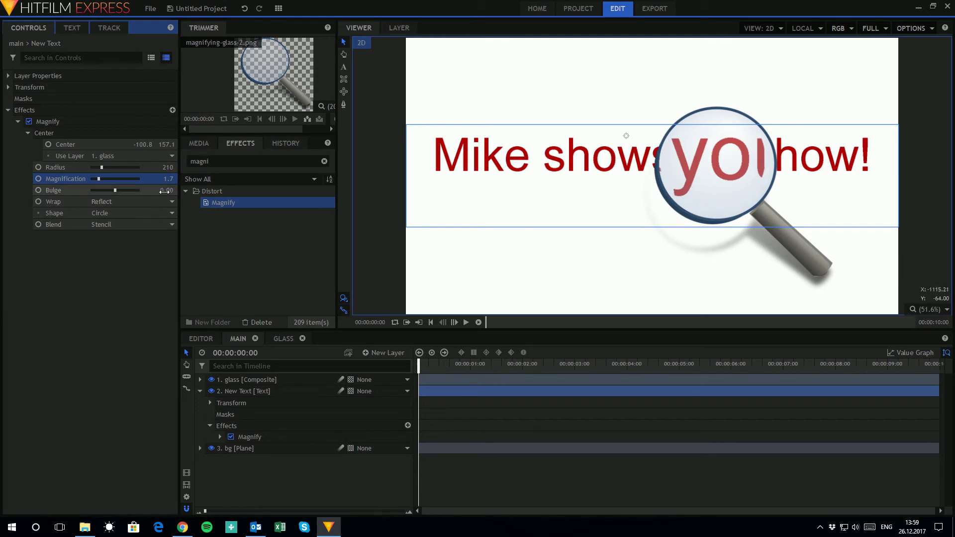
left_click_drag(164, 190, 197, 191)
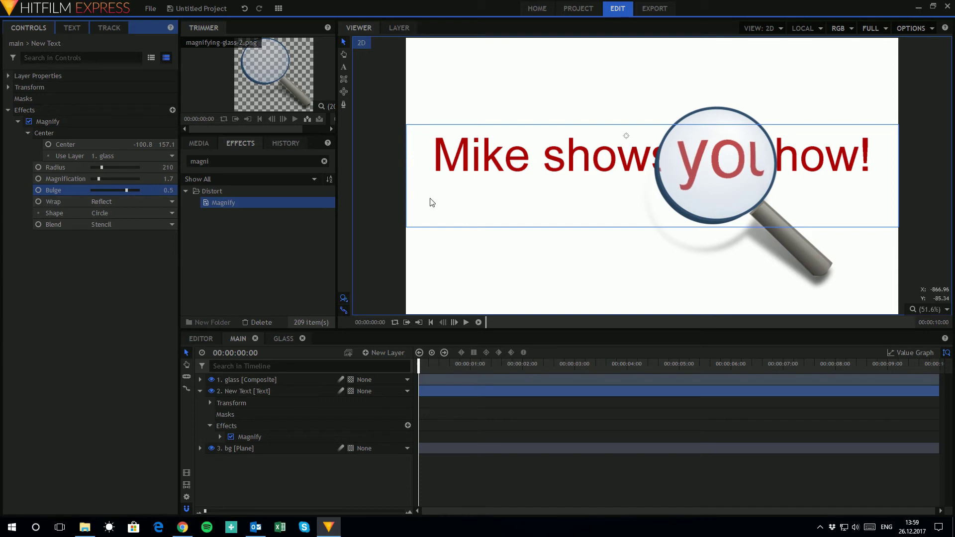
Shift the glass left over 's yo' and move the Magnify centre into the lens at -85.3, 141.5.
left_click(796, 253)
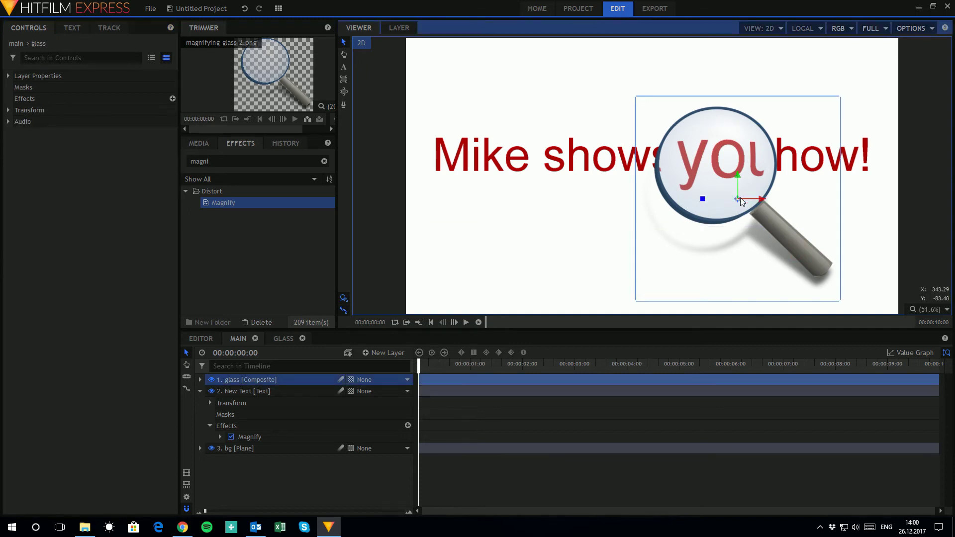
mouse_move(738, 198)
left_mouse_down()
mouse_move(664, 195)
mouse_move(722, 198)
left_mouse_up()
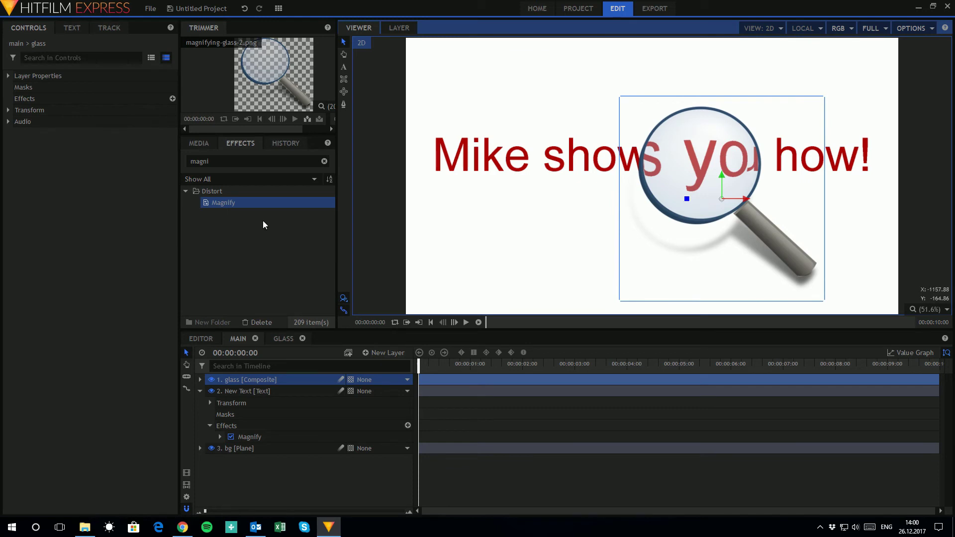
left_click(241, 438)
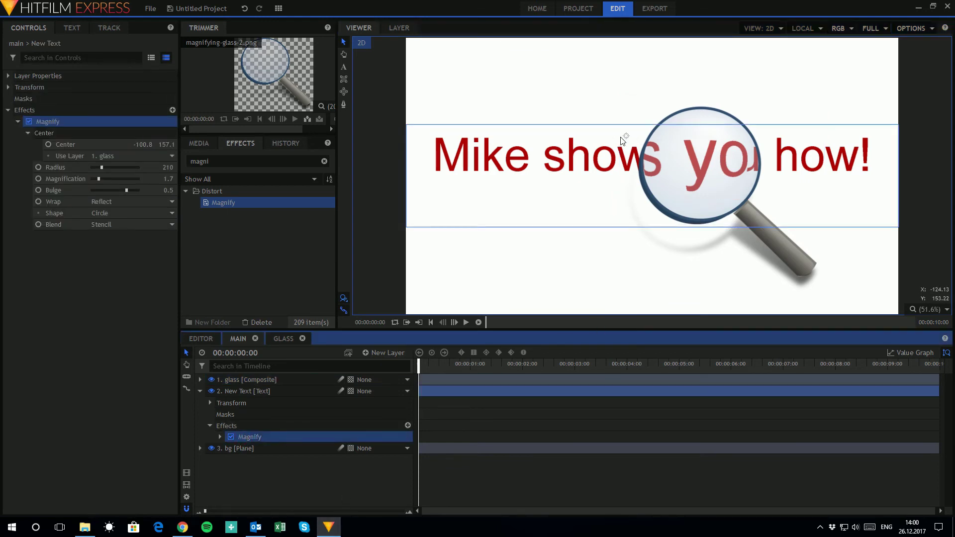
left_click_drag(626, 136, 631, 142)
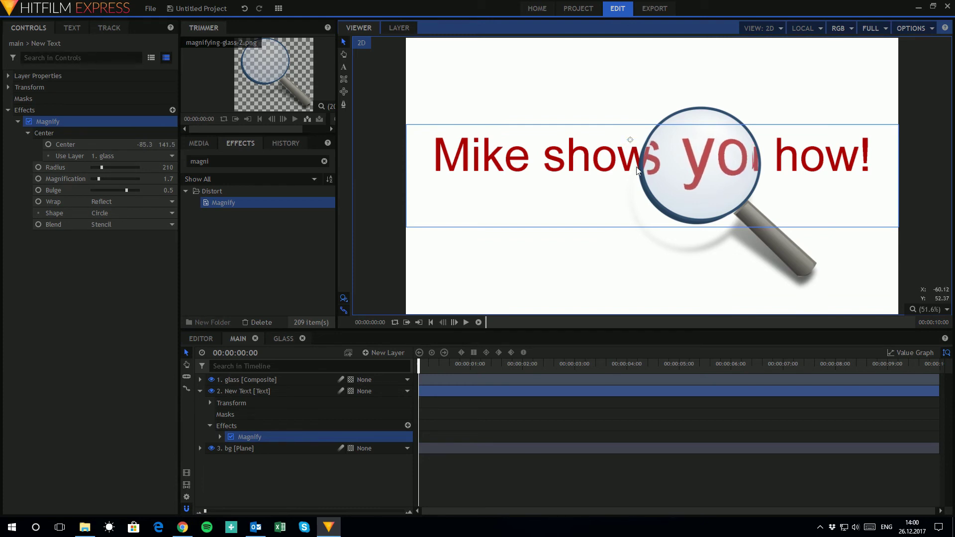
left_click(625, 261)
left_click(506, 223)
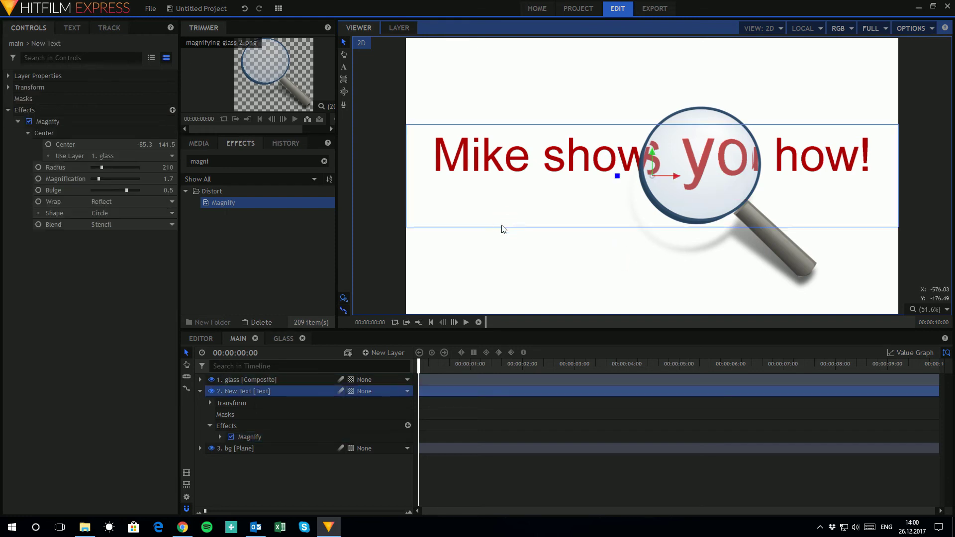
Move the magnifying glass off the left edge of the frame and set the playhead to 1 second.
left_click(231, 380)
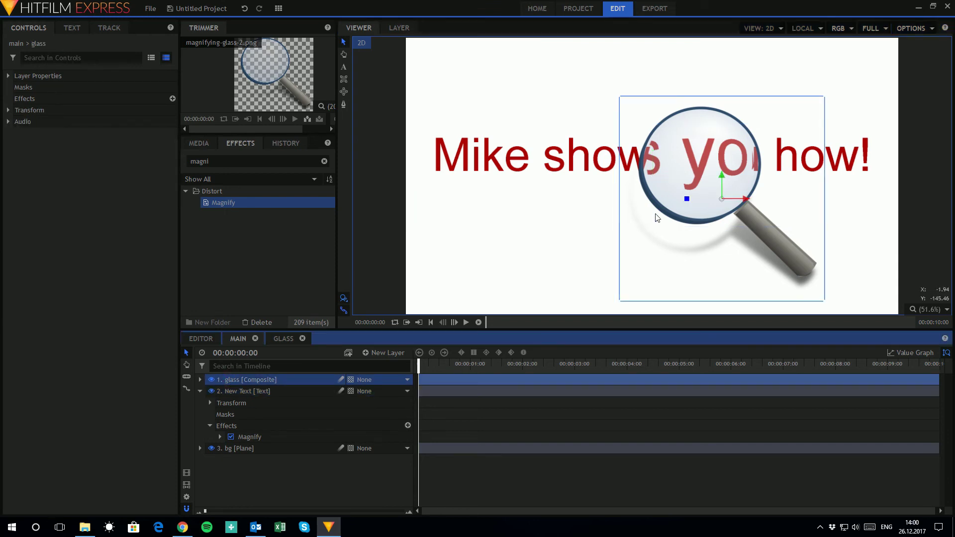
scroll(662, 194, "down", 2)
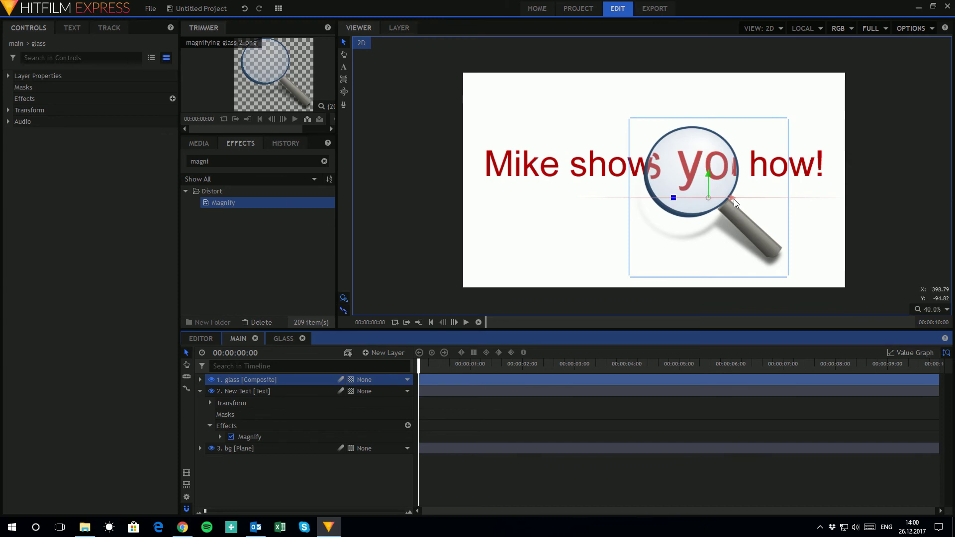
left_click_drag(734, 199, 409, 189)
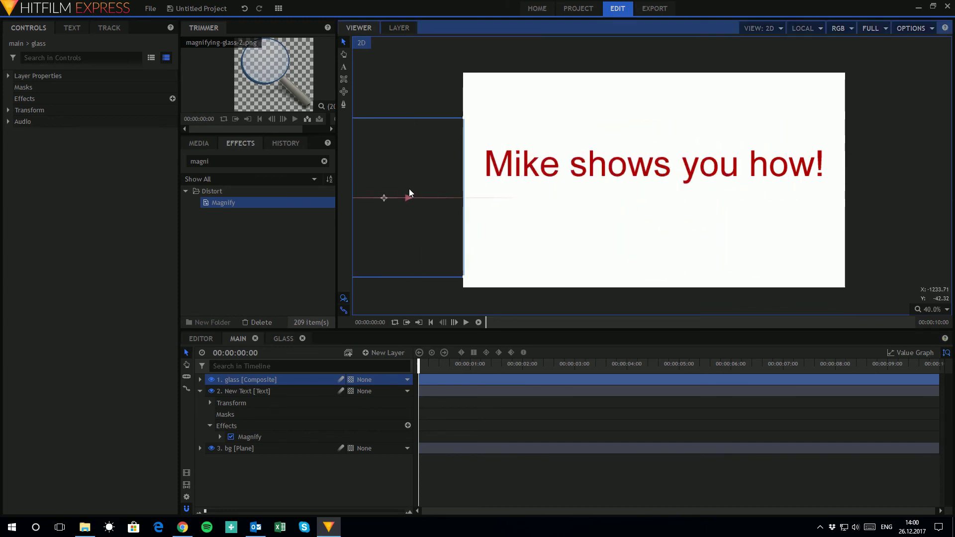
left_click(468, 367)
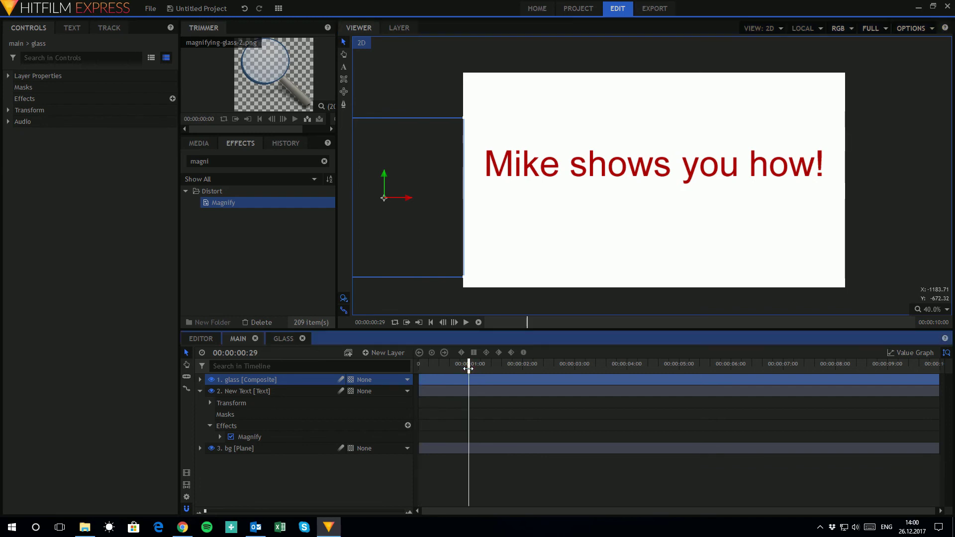
left_click_drag(468, 368, 471, 368)
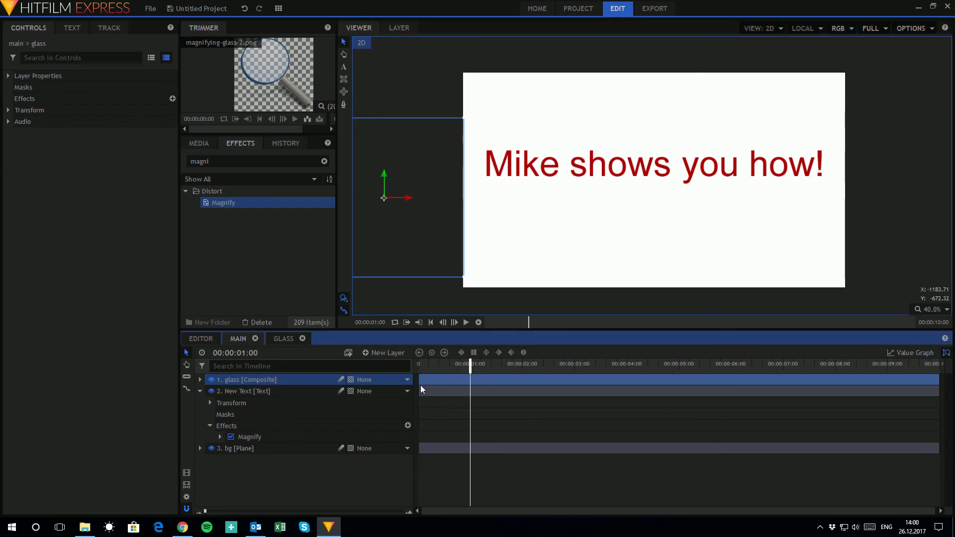
Keyframe the glass Position at 1 s (-1358.4) and at 7 s over 'how' (714.0).
left_click(201, 380)
left_click(209, 412)
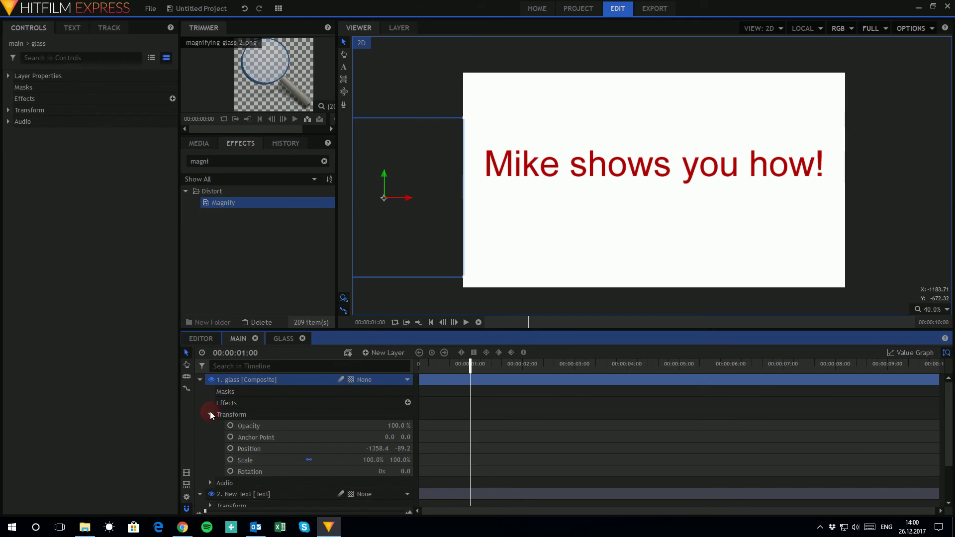
left_click(230, 448)
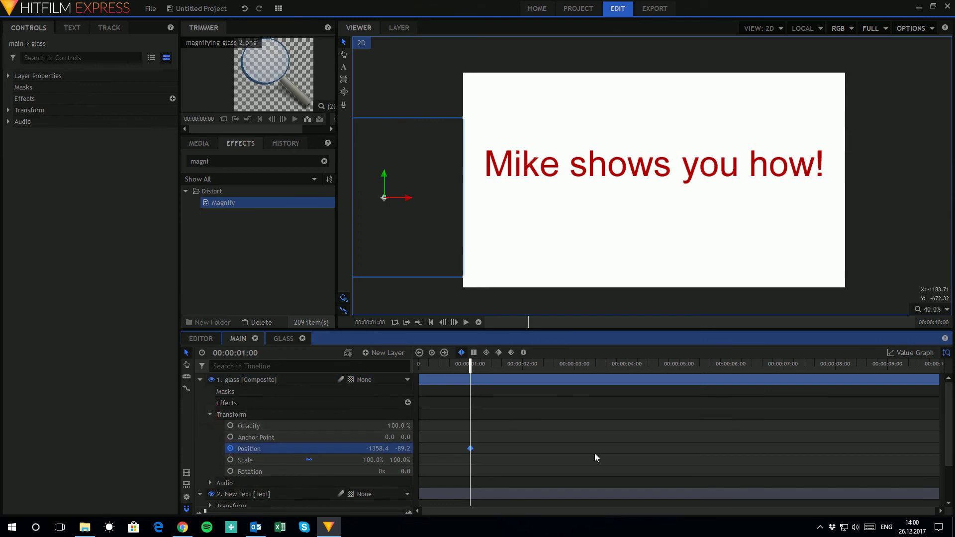
left_click(784, 372)
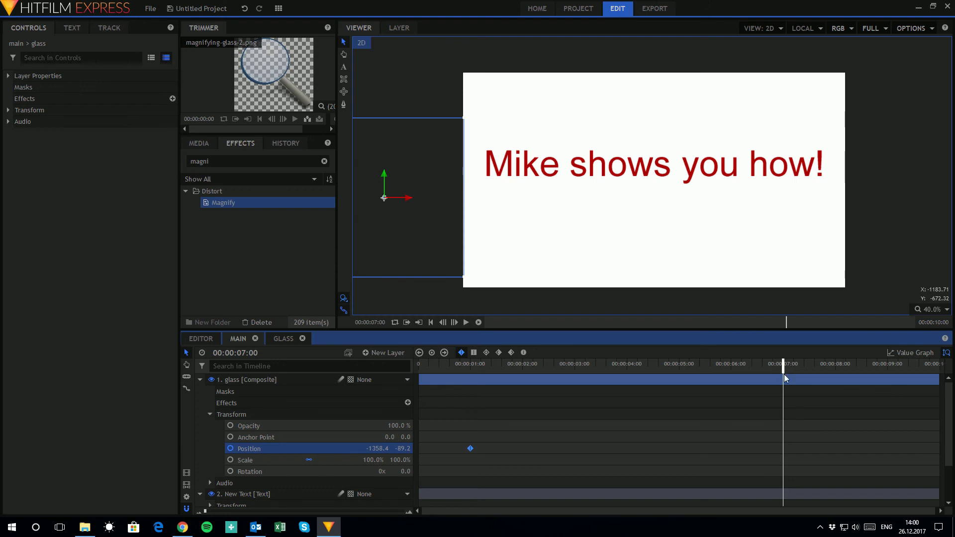
left_click_drag(411, 198, 823, 224)
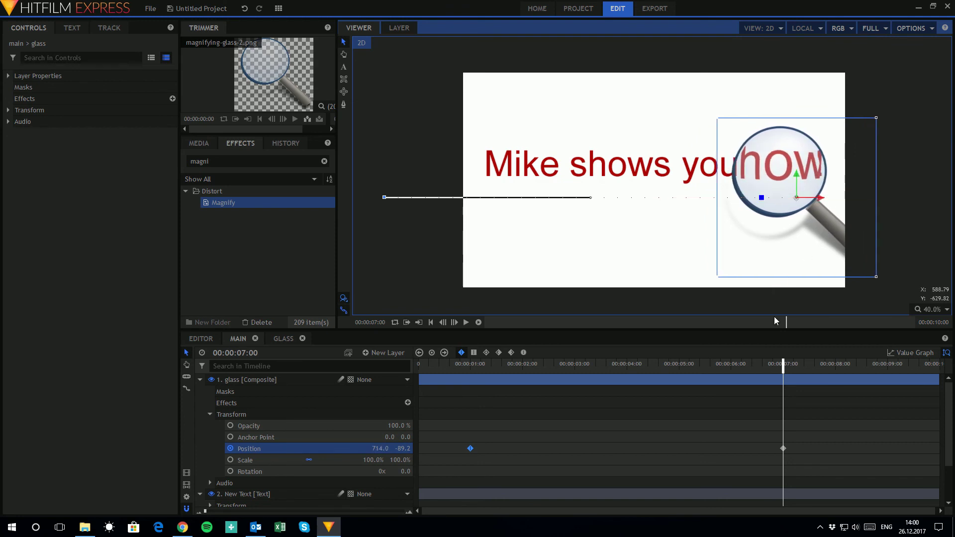
Change both glass Position keyframes, at 1 s and 7 s, to a different interpolation type.
left_click(803, 435)
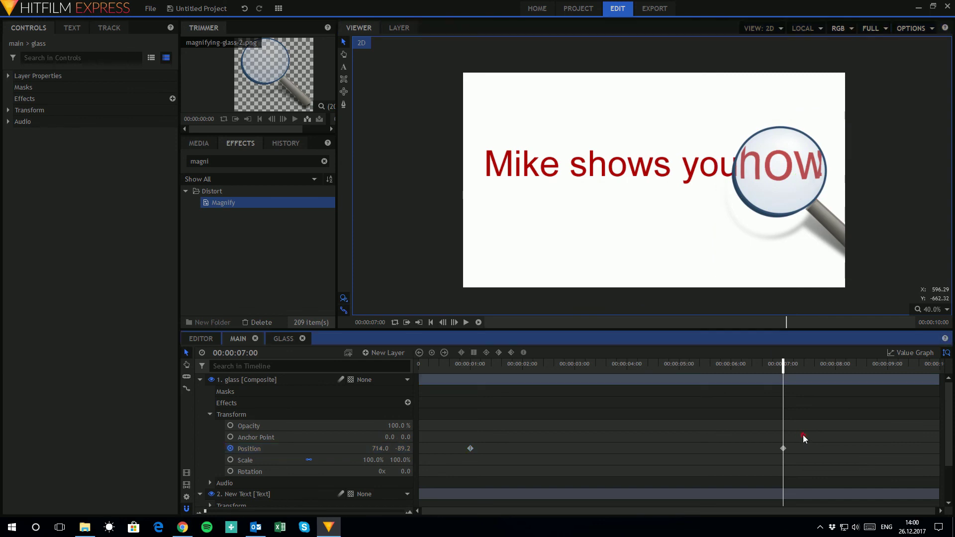
left_click_drag(803, 435, 452, 464)
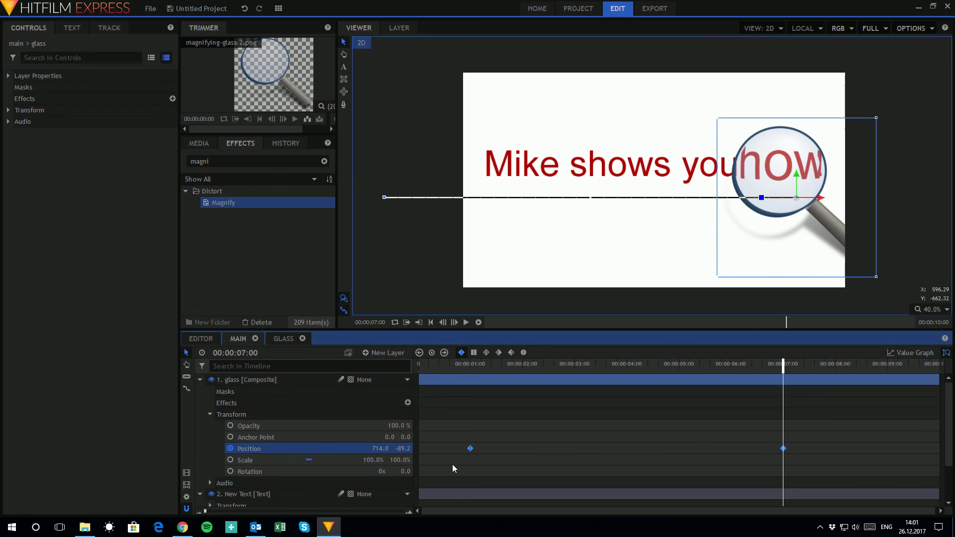
left_click(487, 353)
left_click(428, 366)
left_click(416, 290)
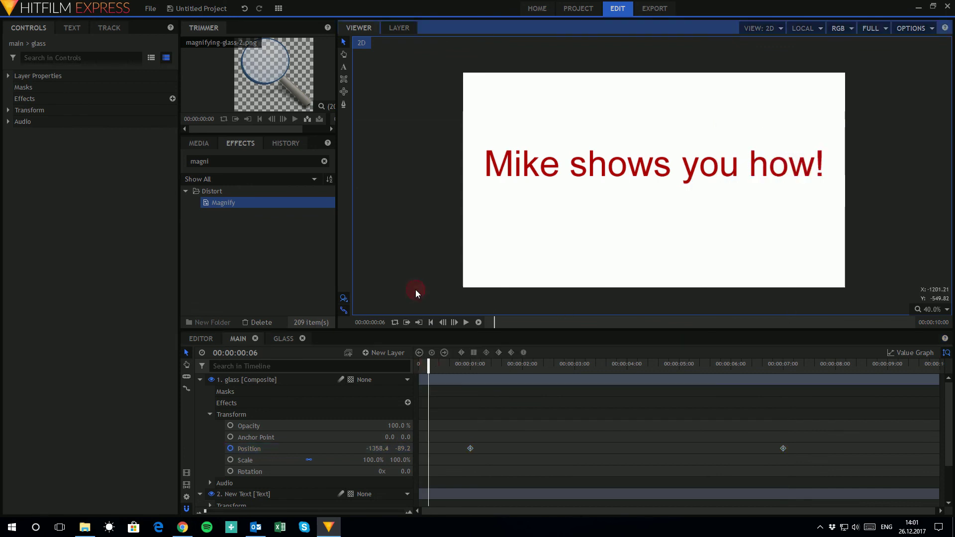
left_click(466, 322)
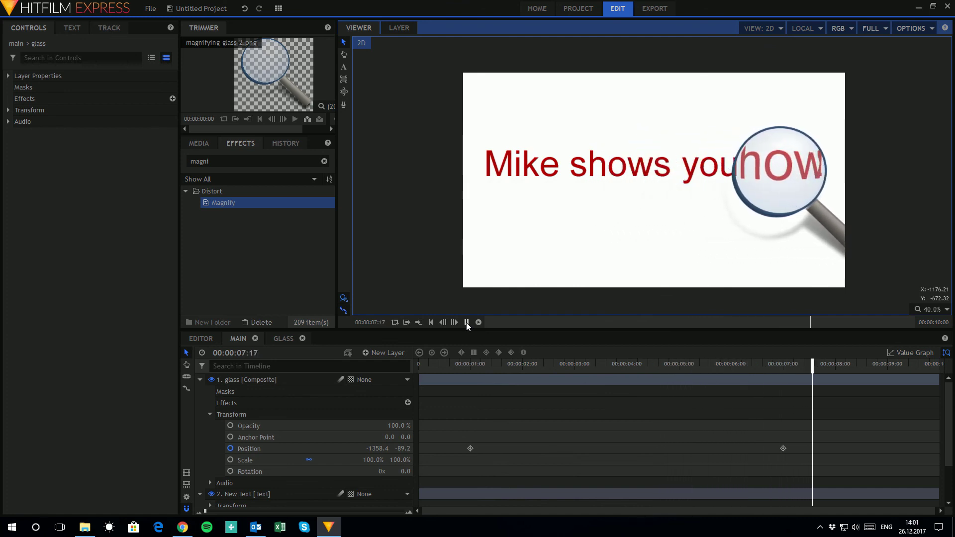
left_click(466, 323)
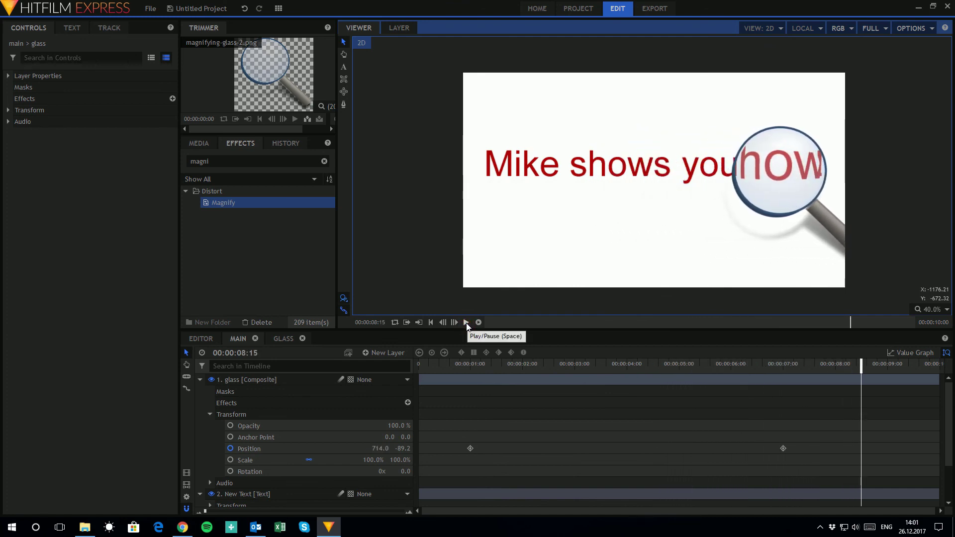